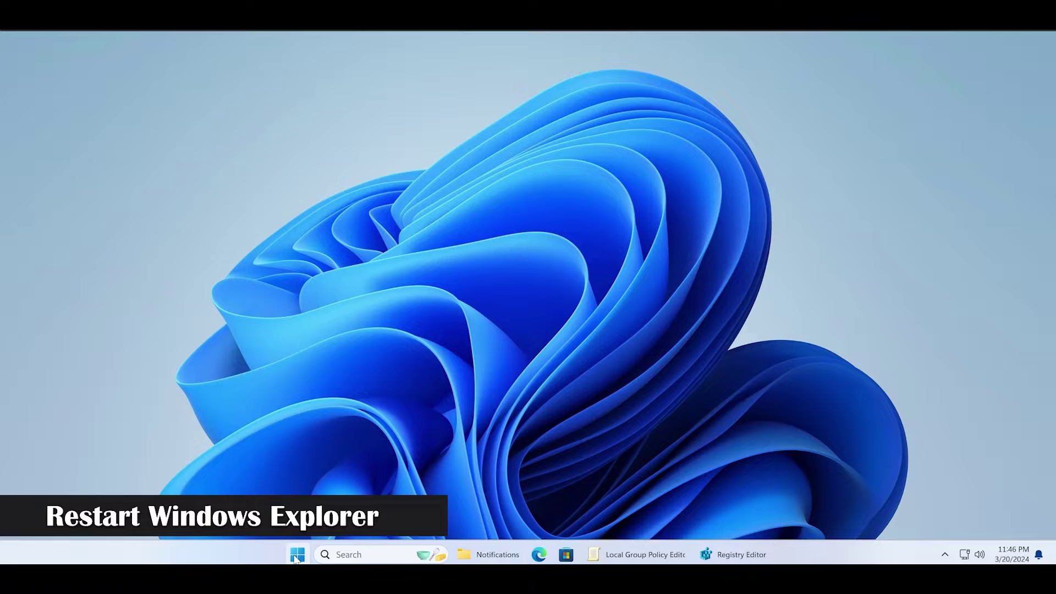
Restart the Windows Explorer process from Task Manager's Apps list
key("ctrl+shift+Escape")
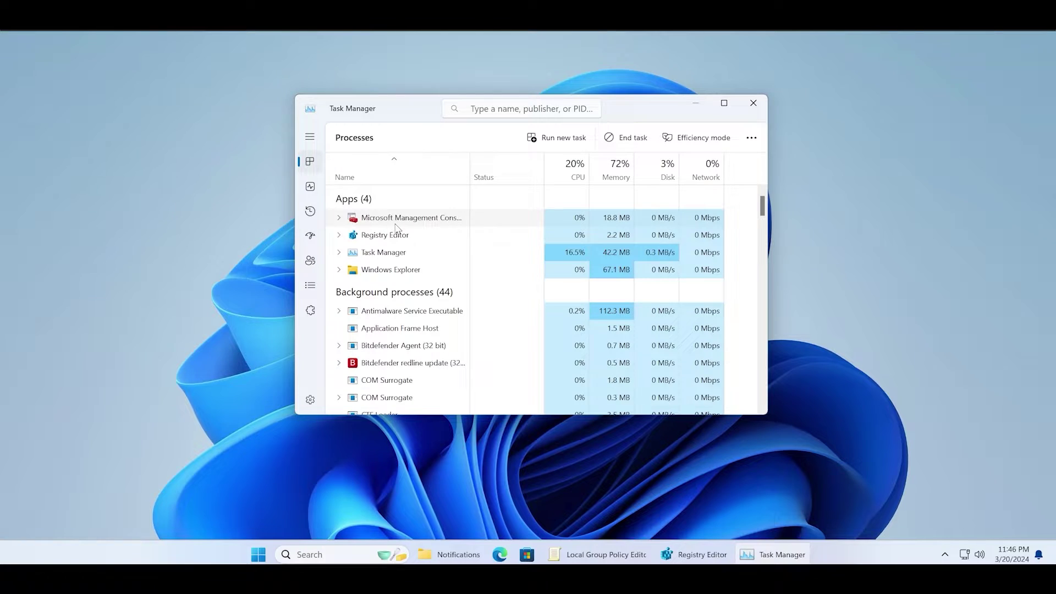
left_click(423, 273)
right_click(436, 271)
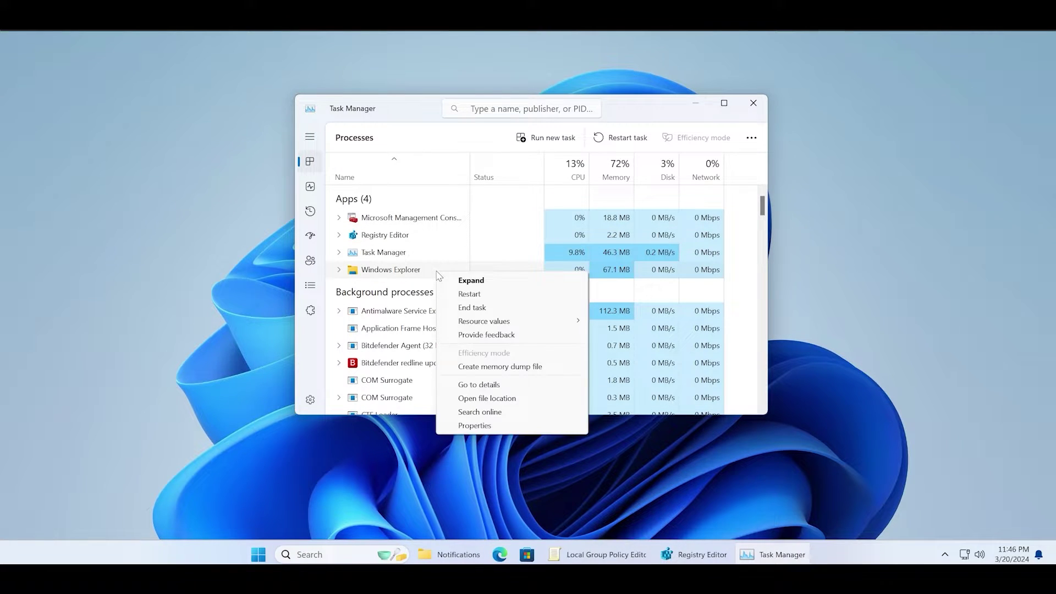
right_click(429, 269)
right_click(428, 270)
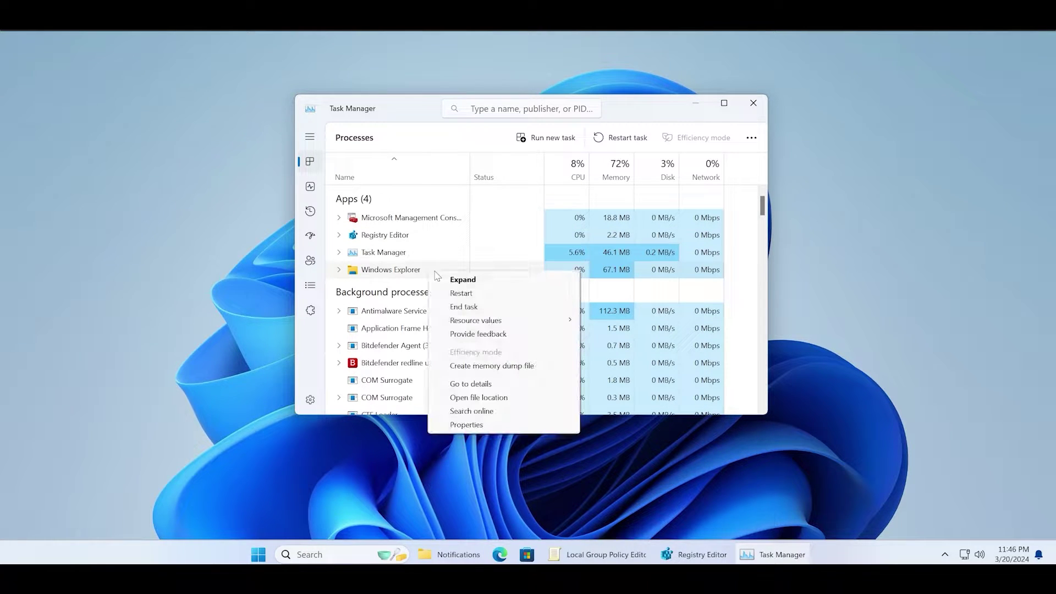
left_click(499, 295)
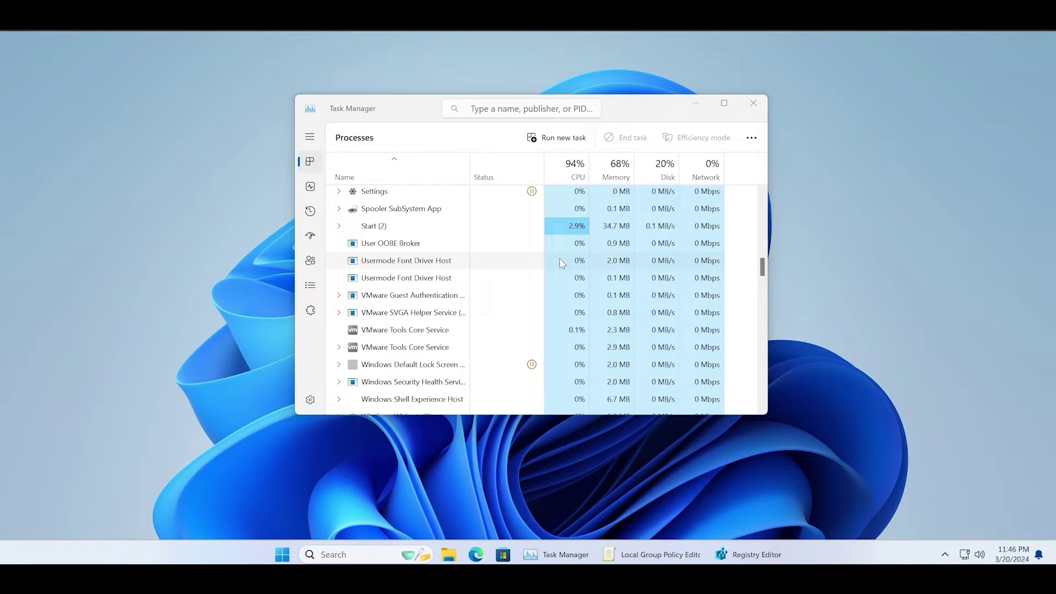
Close Task Manager and the Local Group Policy Editor window, then bring up Start
left_click(754, 103)
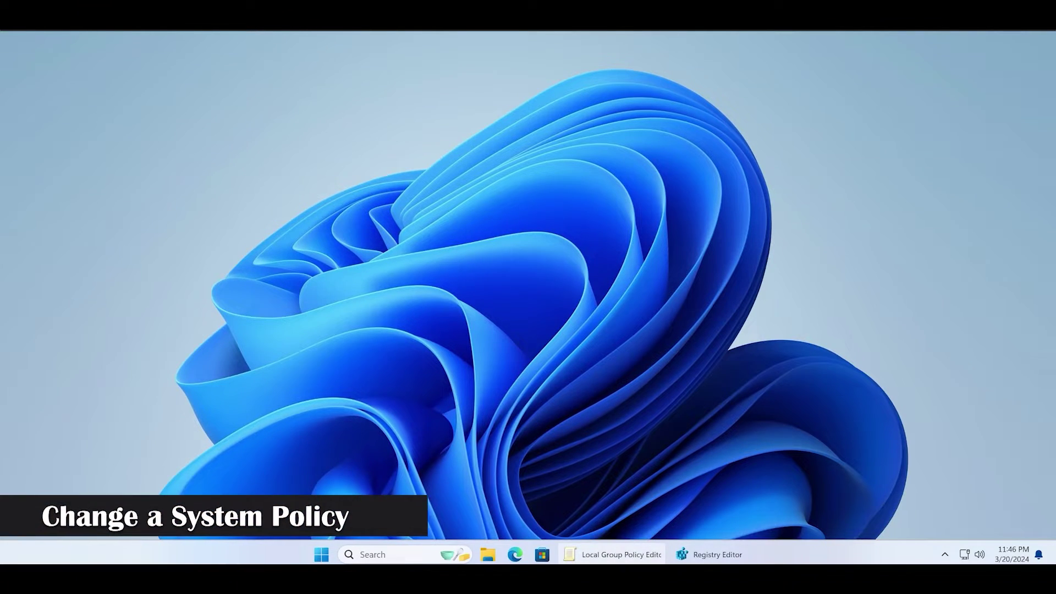
right_click(603, 558)
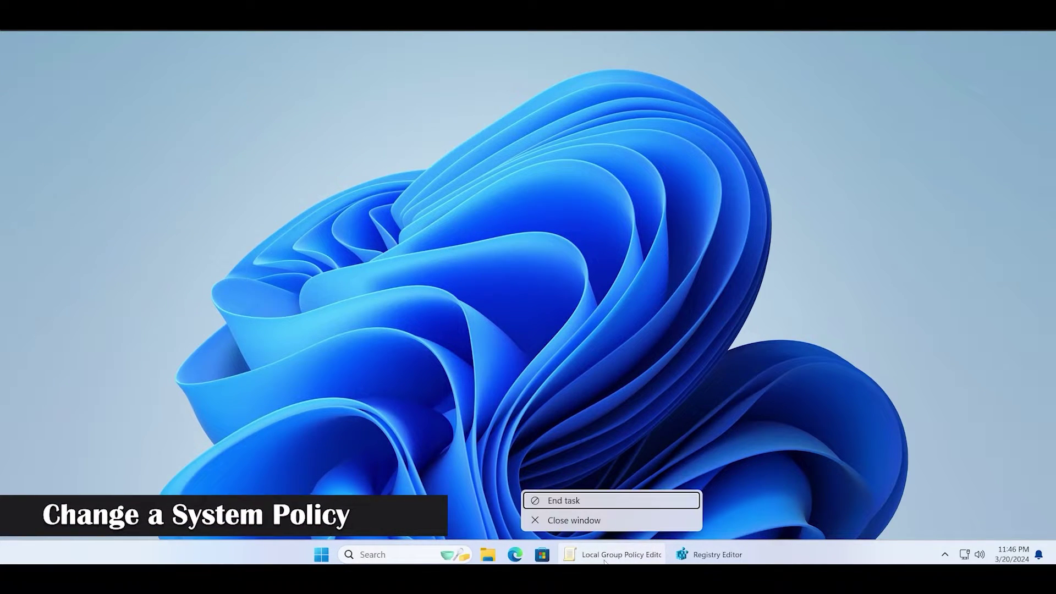
left_click(613, 518)
left_click(375, 553)
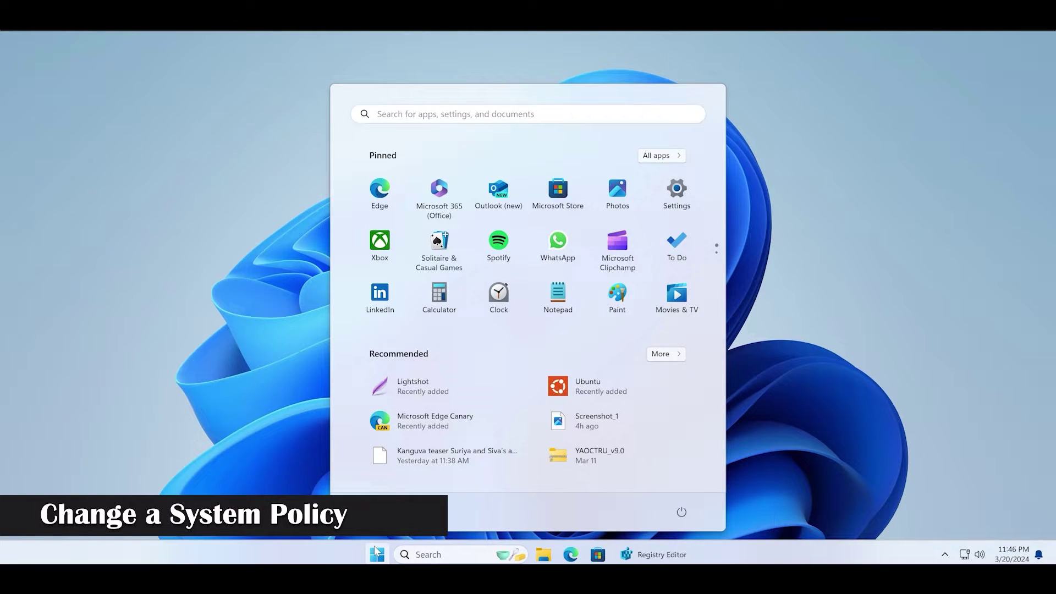
Launch Edit group policy via gpedit and expand User Configuration > Administrative Templates > Start Menu and Taskbar
type("gpedit")
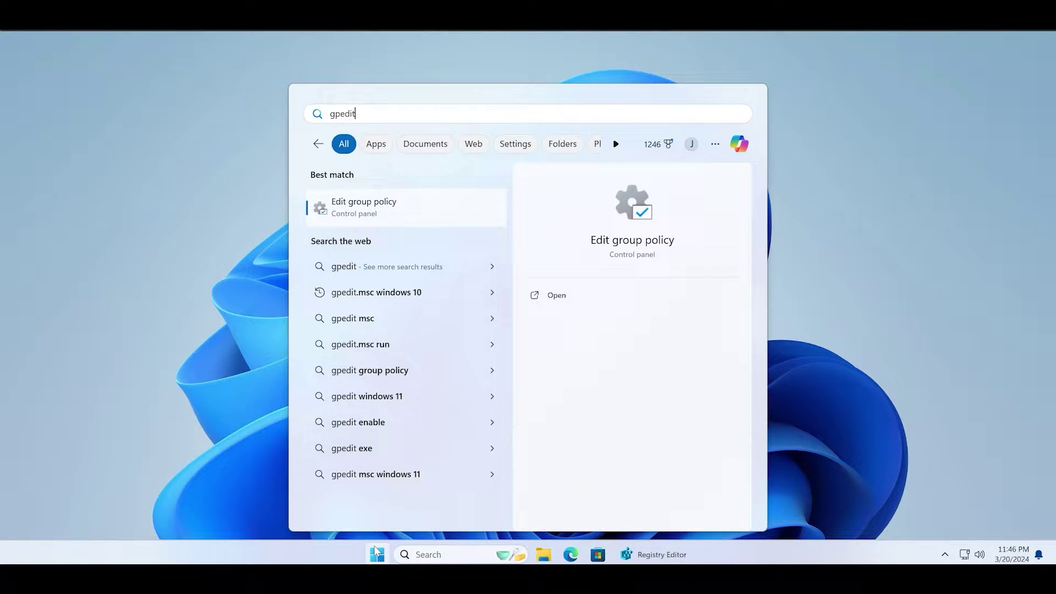
key("Return")
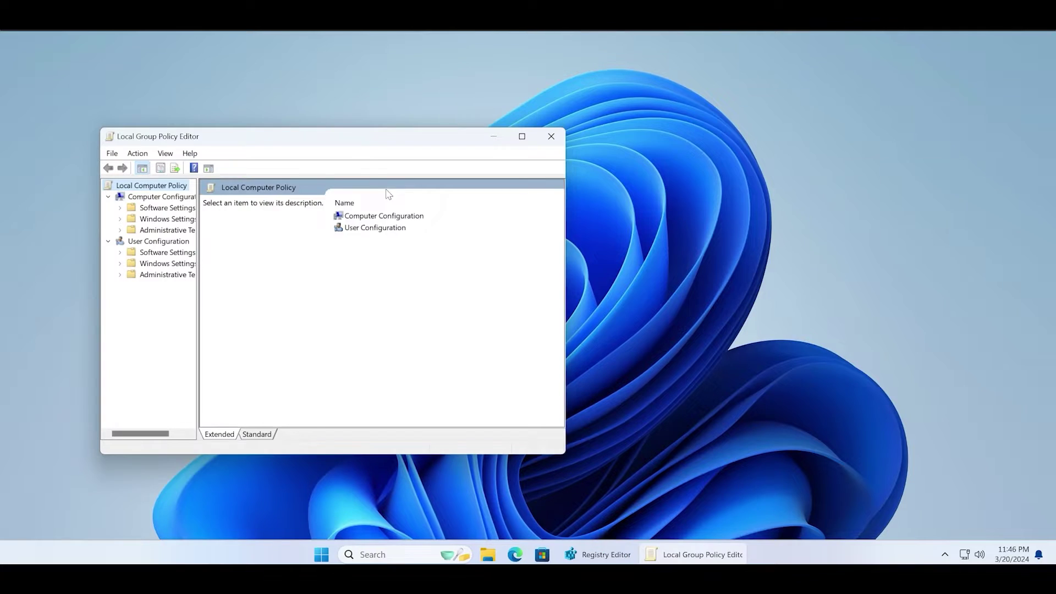
left_click_drag(365, 138, 546, 132)
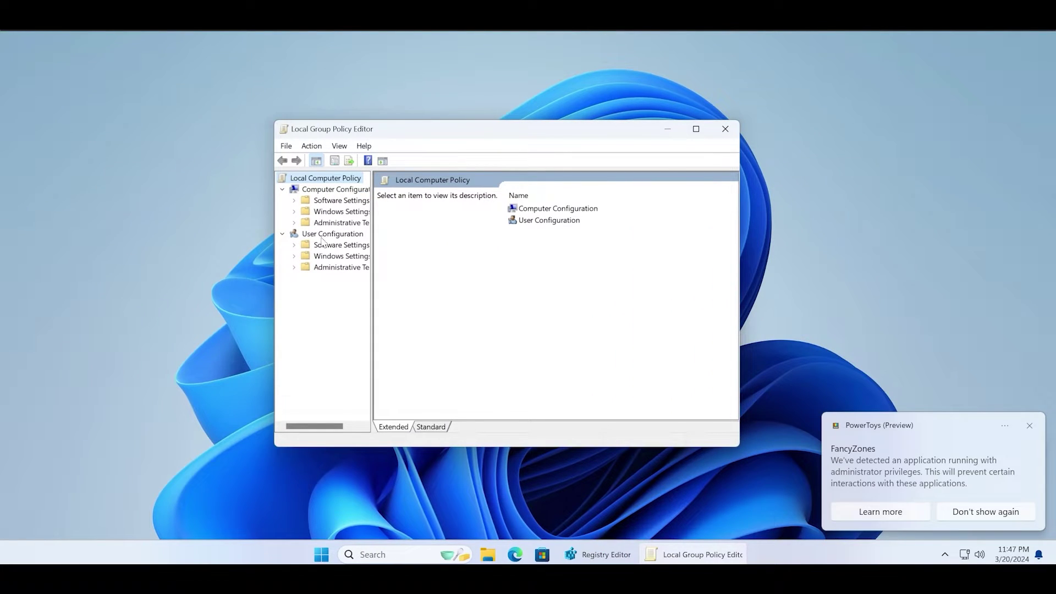
double_click(572, 222)
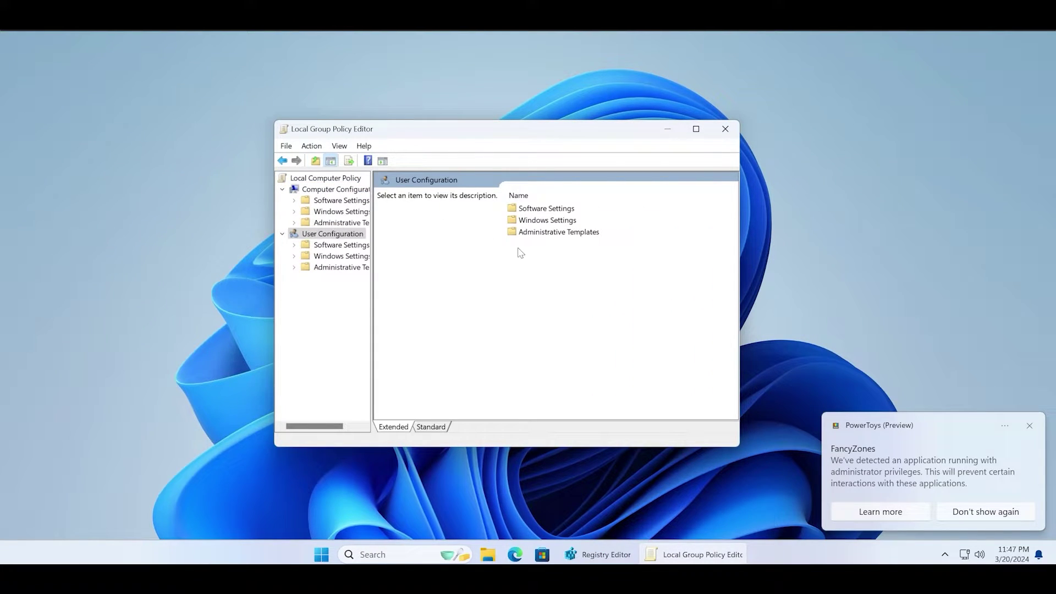
double_click(556, 234)
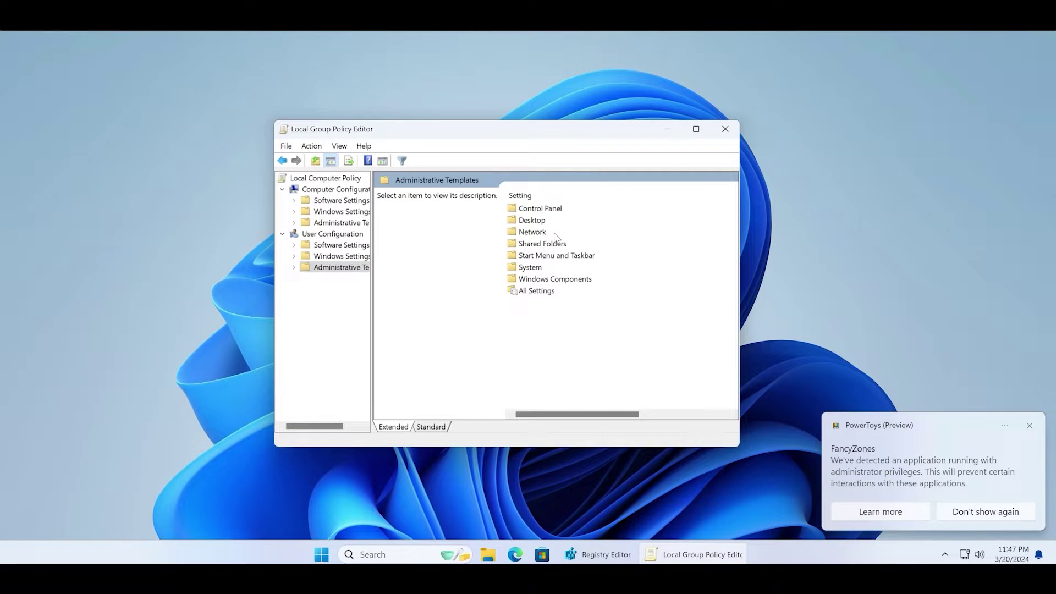
double_click(593, 255)
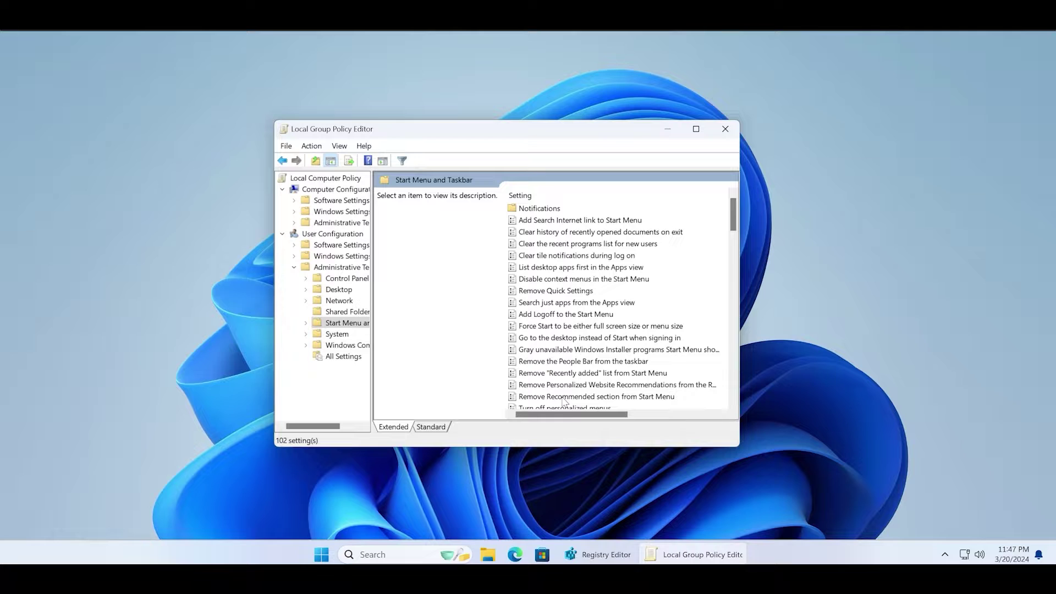
Switch to the Standard view and select the Remove Notifications and Action Center policy
left_click_drag(570, 416, 467, 415)
left_click(430, 427)
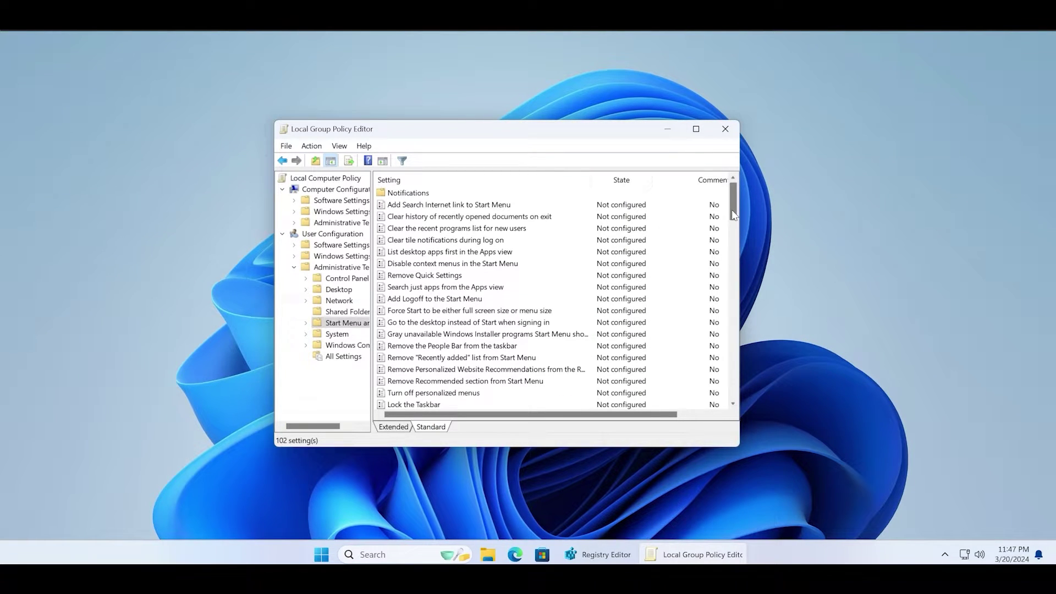
left_click_drag(732, 209, 720, 356)
left_click(536, 323)
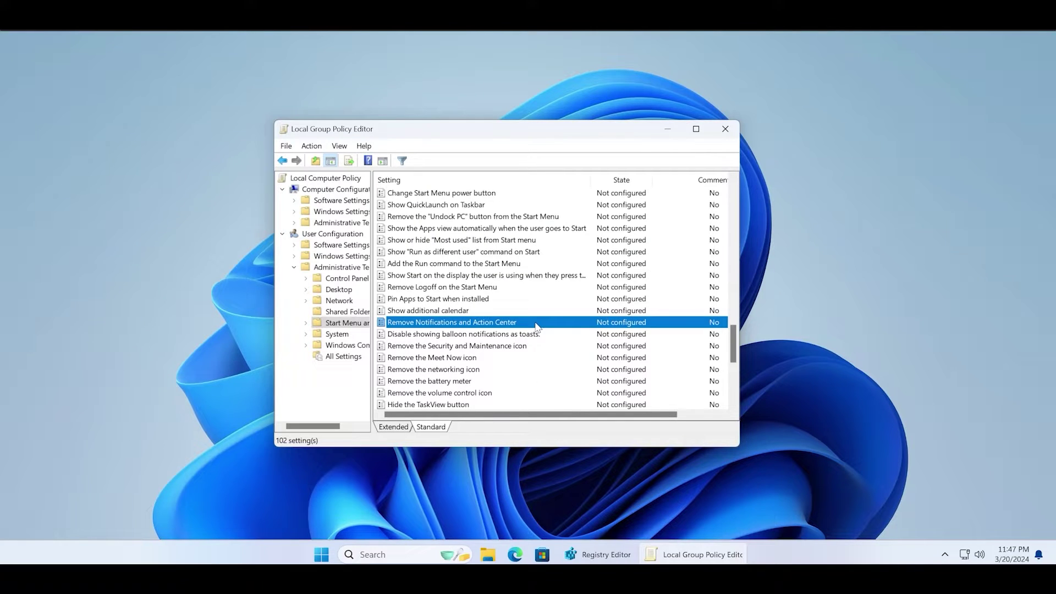
Try Disabled and Enabled on Remove Notifications and Action Center, leave it Not Configured, and close the editor
double_click(536, 323)
left_click_drag(398, 142, 723, 111)
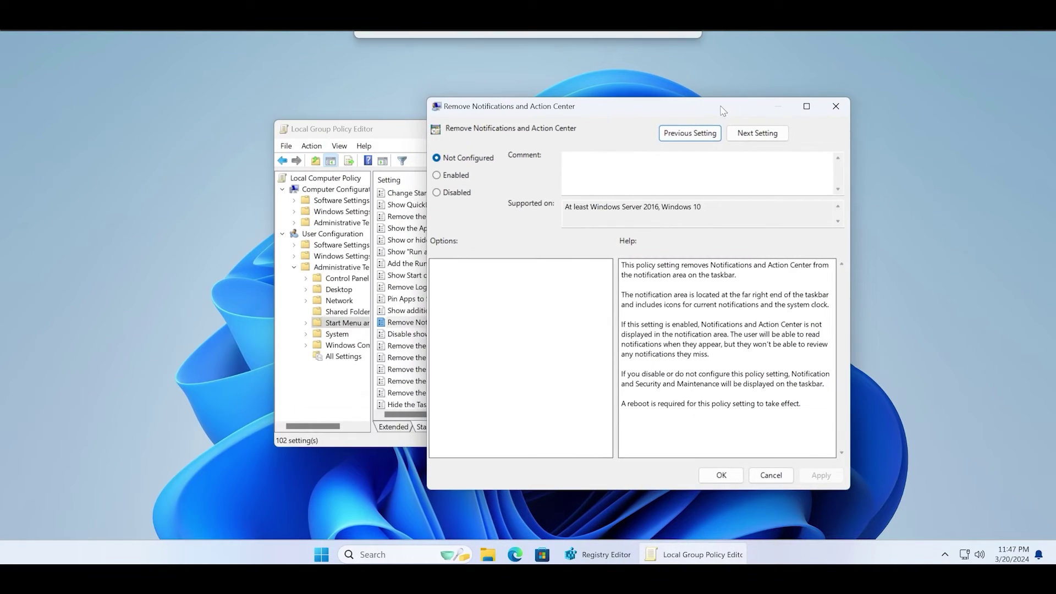
left_click(460, 193)
left_click(463, 177)
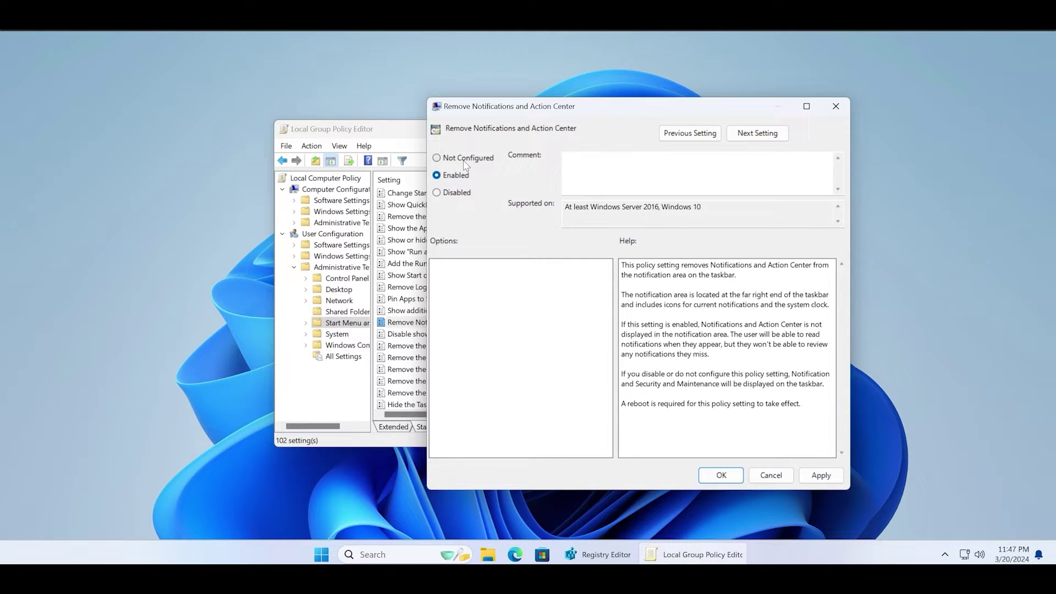
left_click(464, 160)
left_click(836, 107)
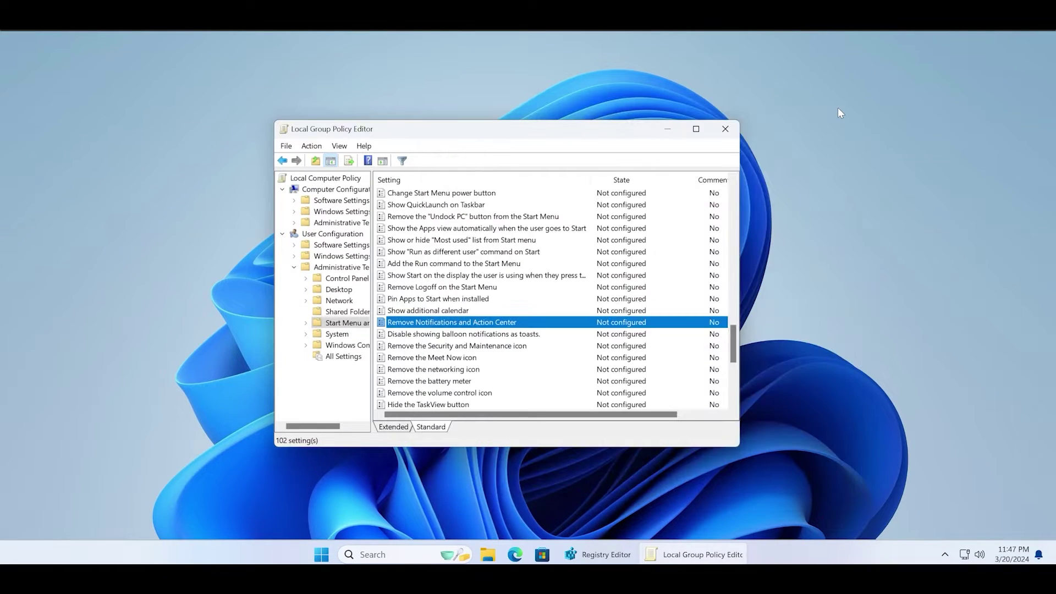
left_click(724, 129)
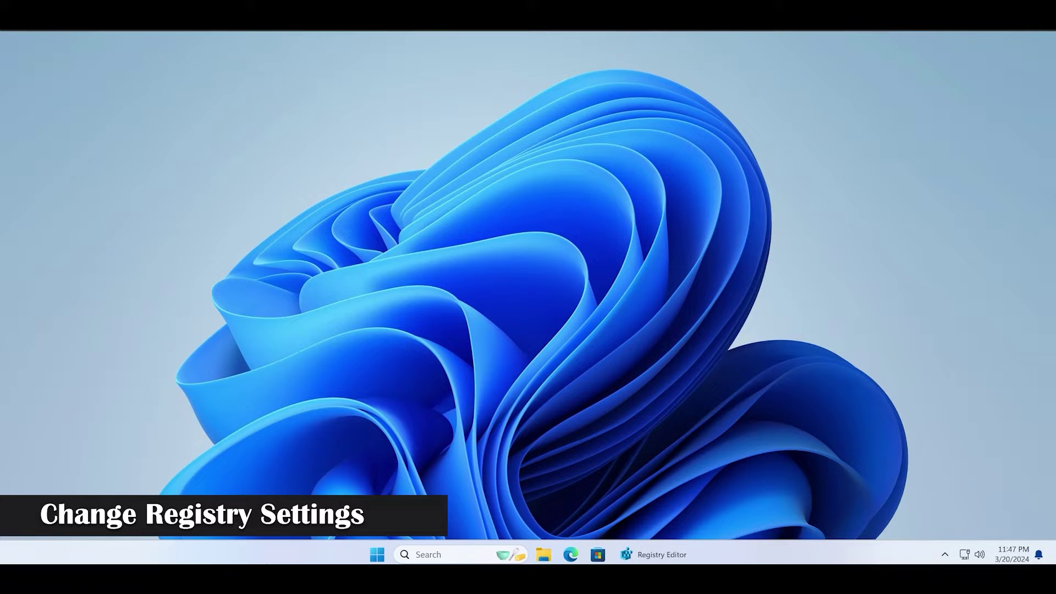
Create a new DWORD (32-bit) value named DisableNotificationCenter under the Policies\Explorer key
left_click(654, 556)
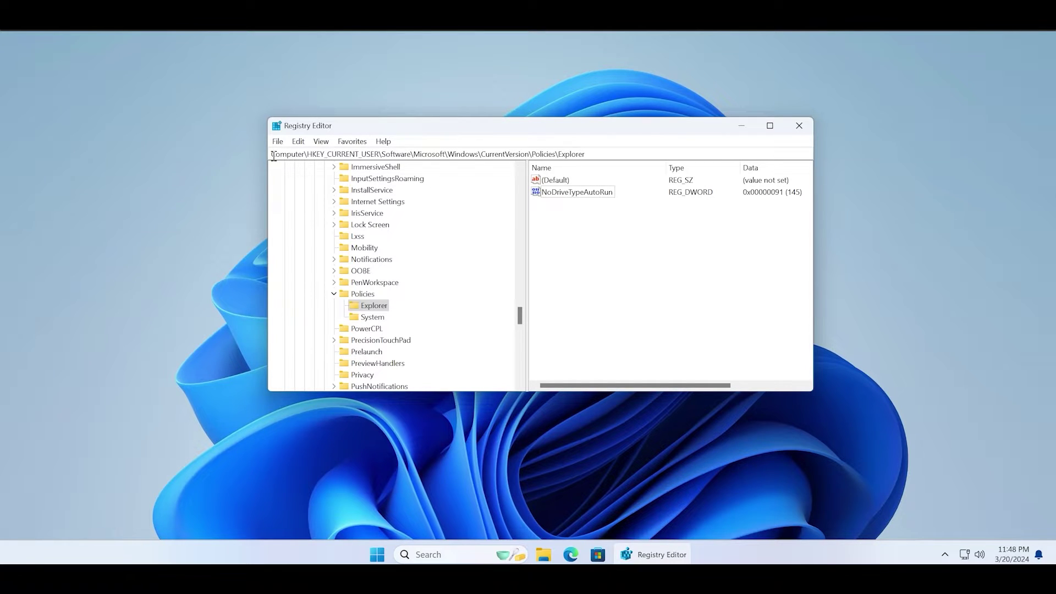
left_click_drag(587, 154, 194, 156)
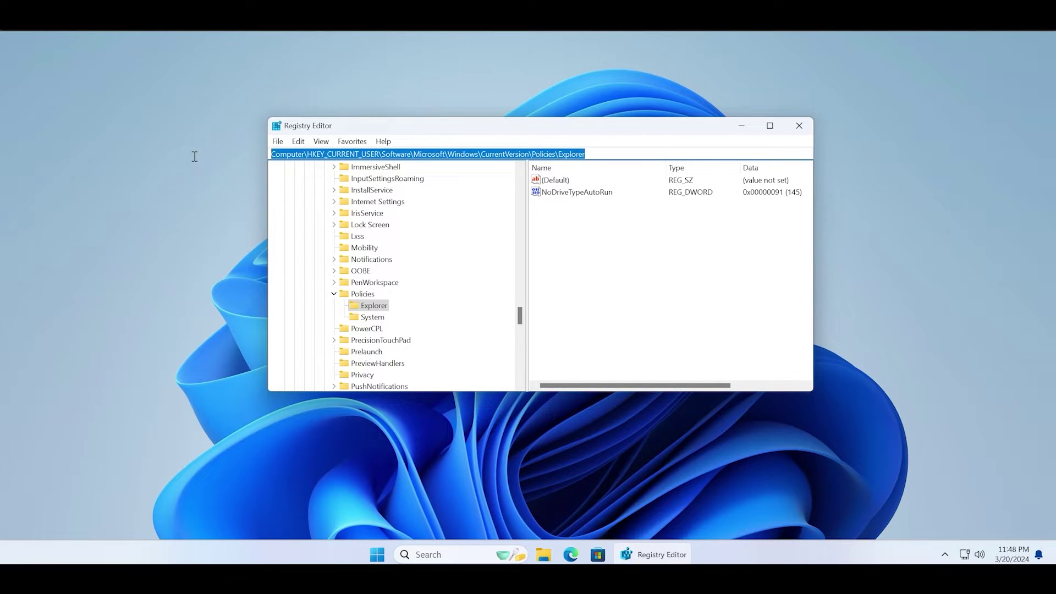
left_click(624, 151)
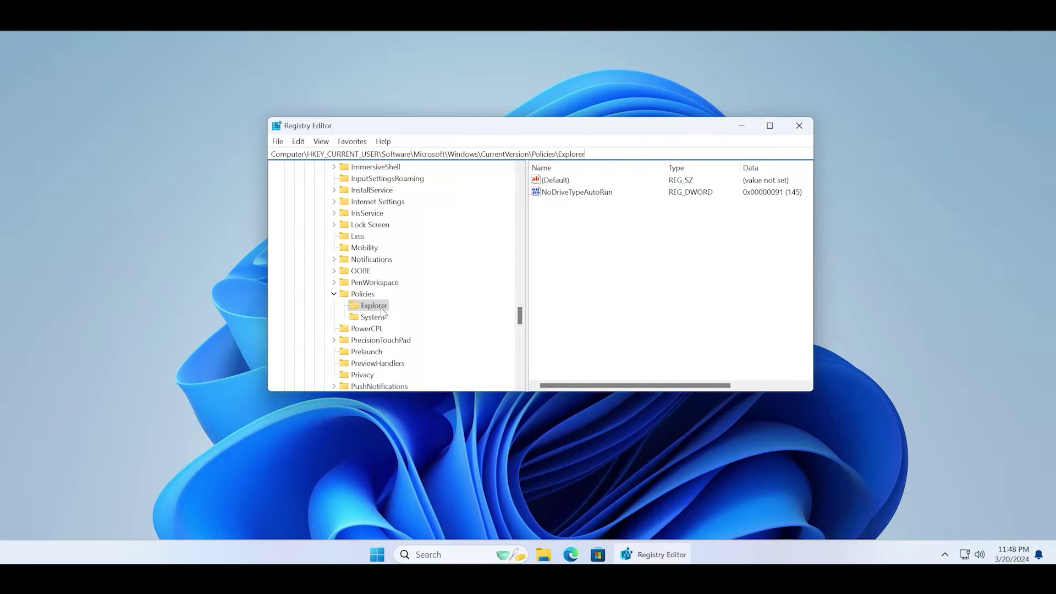
left_click(553, 228)
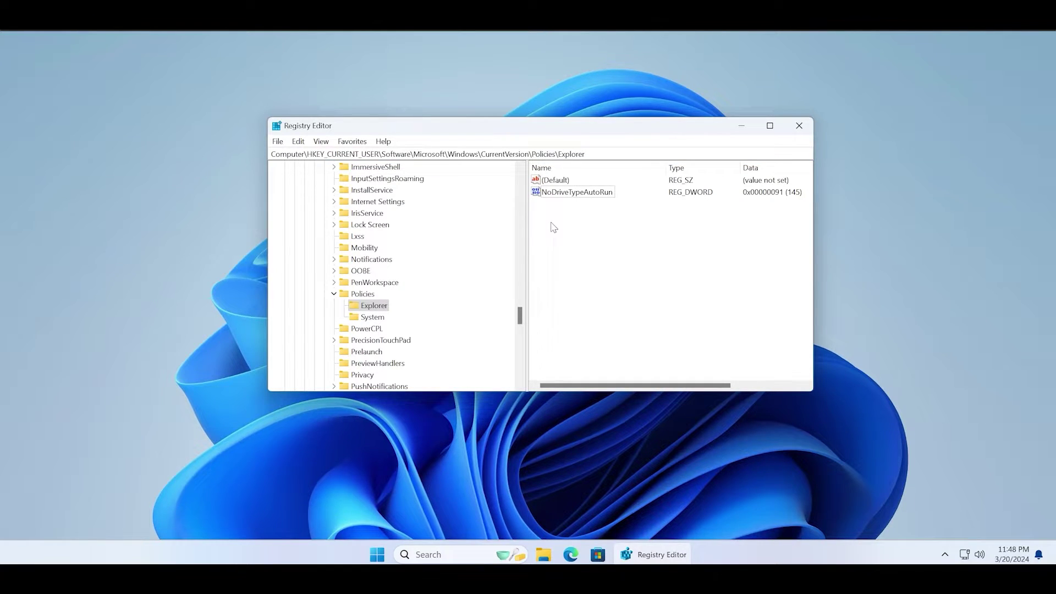
right_click(598, 222)
mouse_move(620, 230)
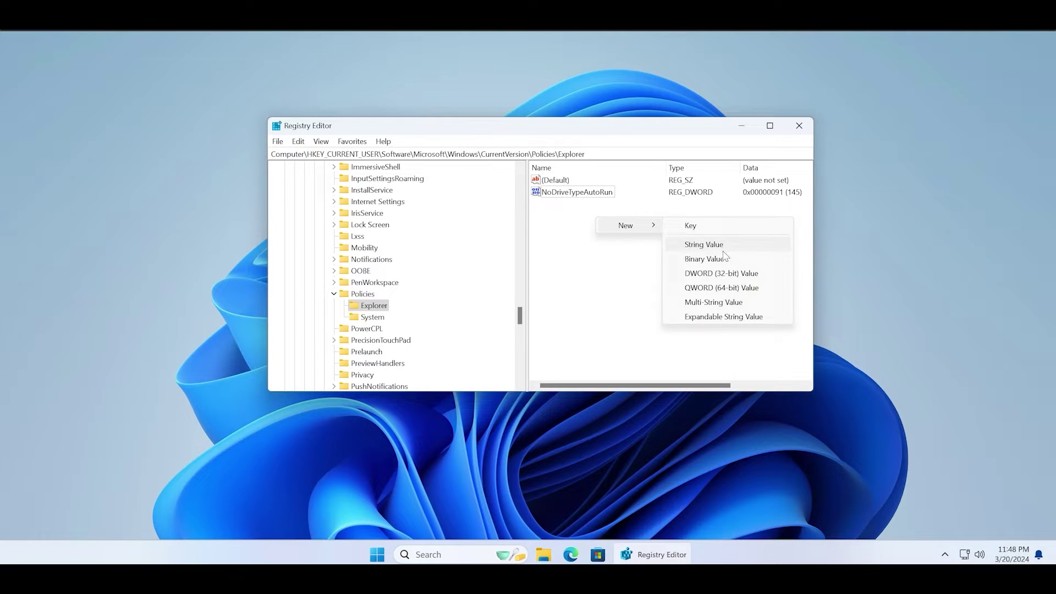
left_click(736, 278)
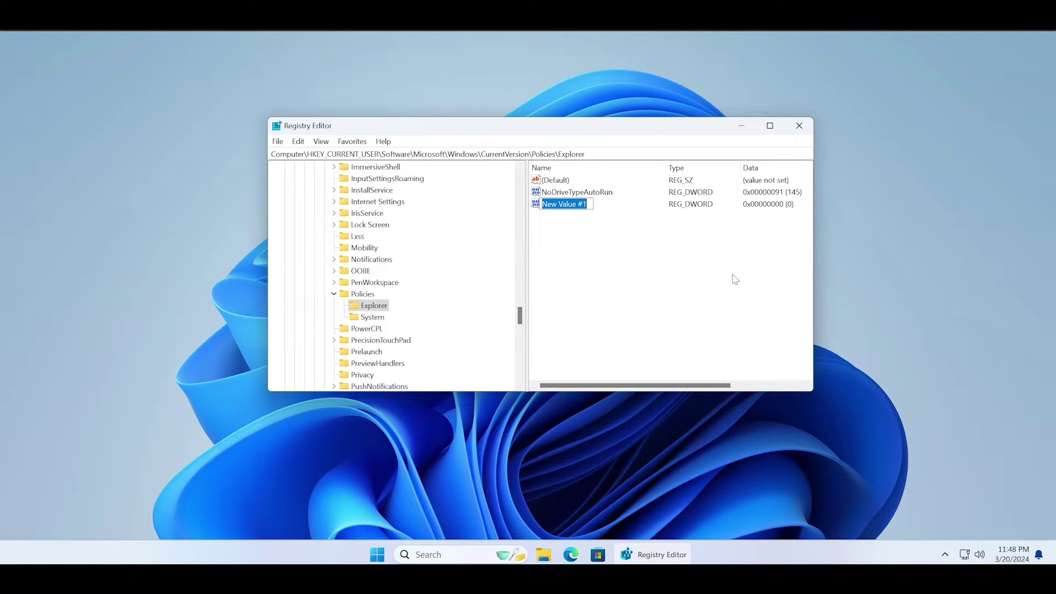
type("DisableNotificationCenter")
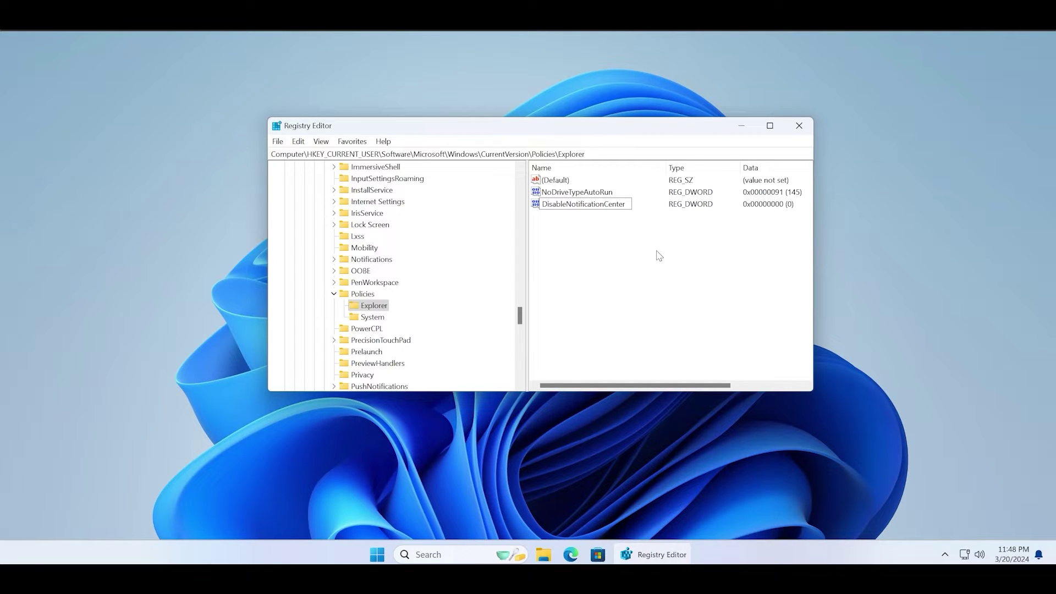
key("Return")
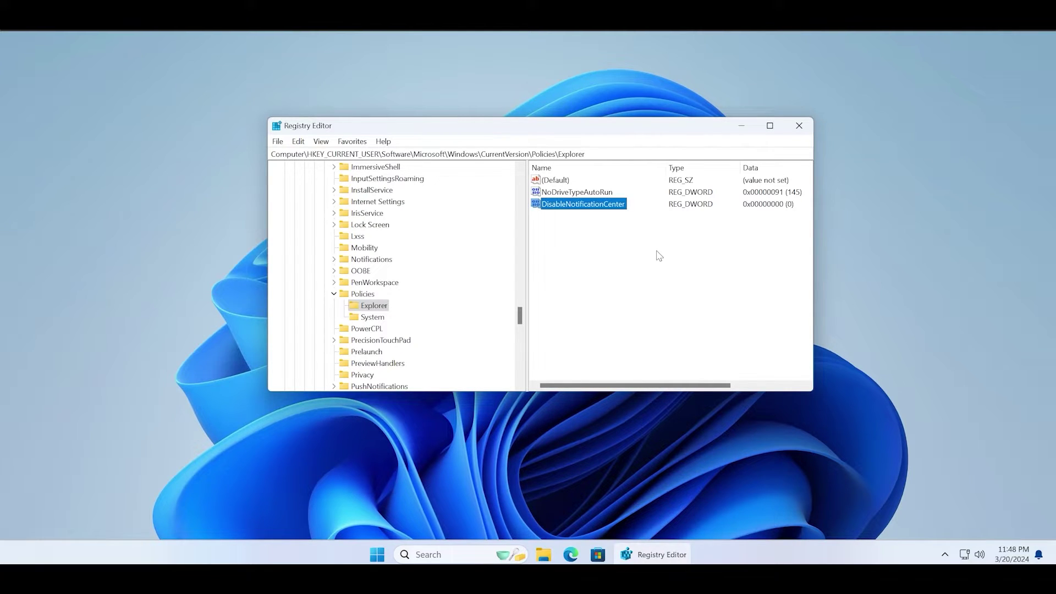
left_click(590, 238)
Save DisableNotificationCenter with value data 0 and close Registry Editor
double_click(596, 208)
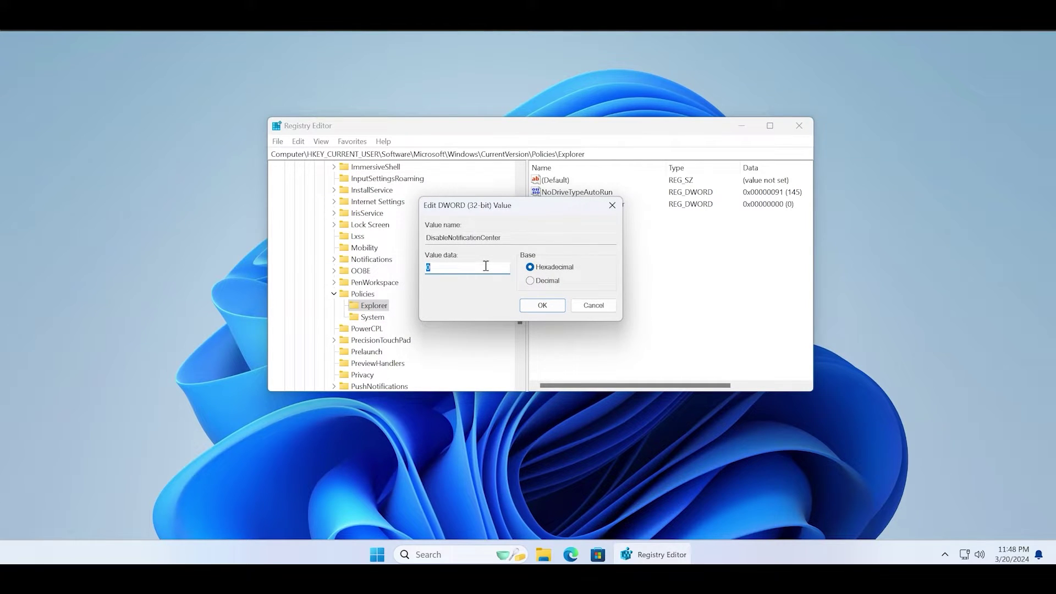
left_click(486, 268)
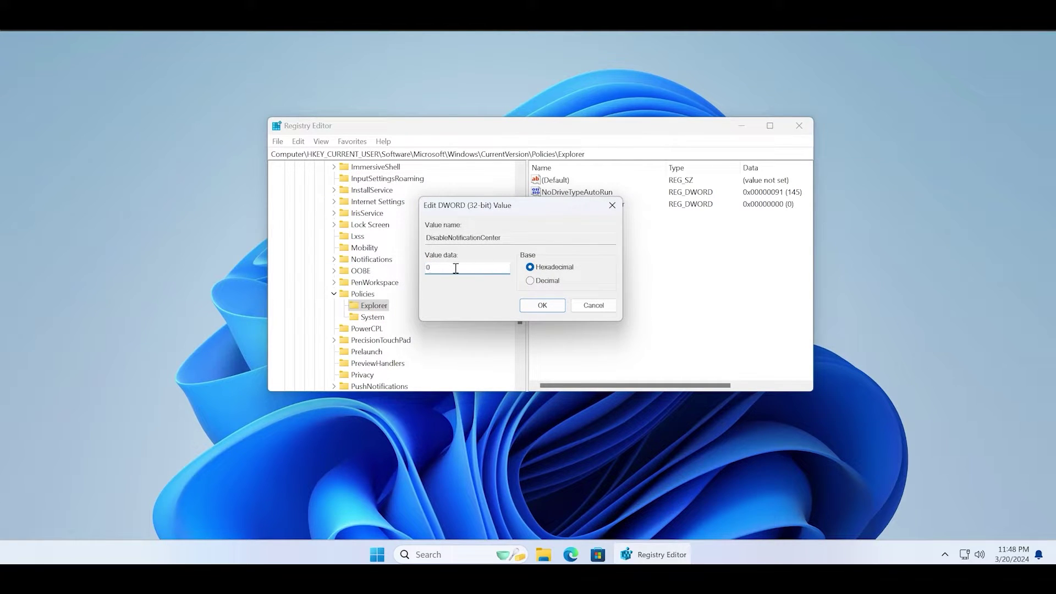
left_click(562, 308)
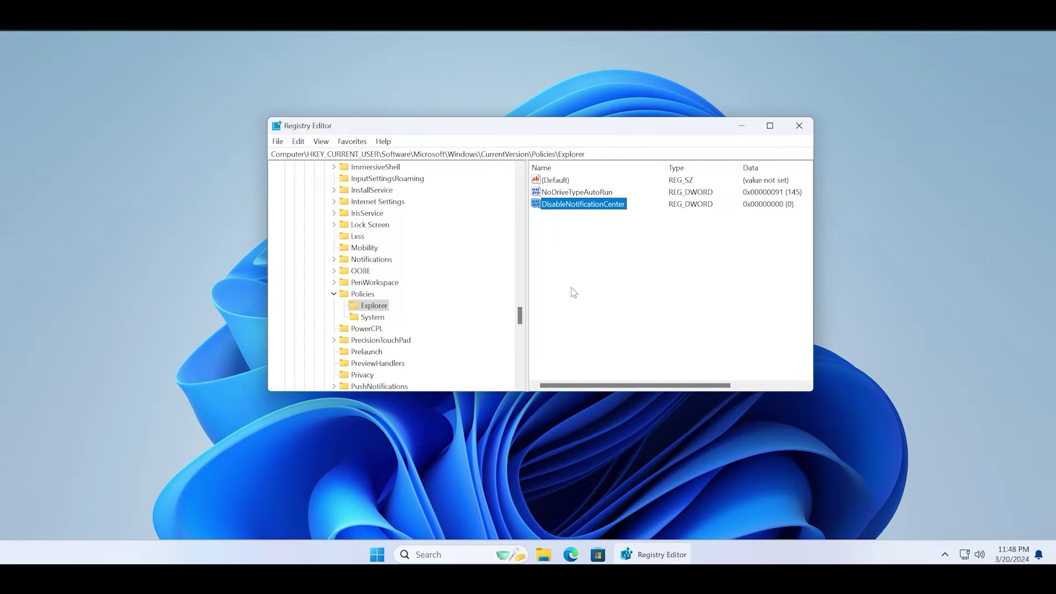
left_click(800, 128)
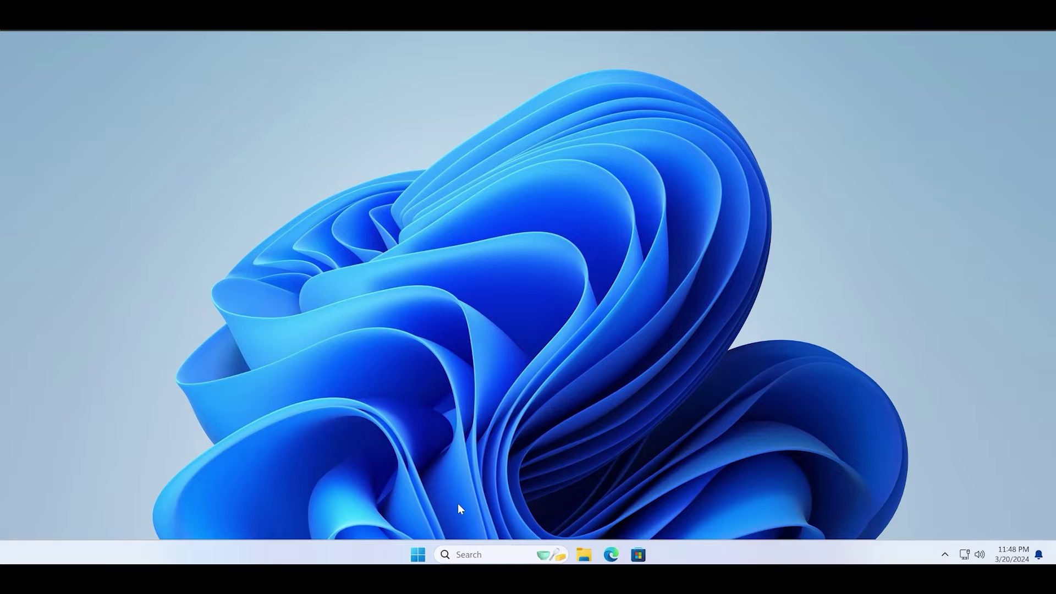
Search %appdata% from Start to open the AppData\Roaming folder
left_click(429, 549)
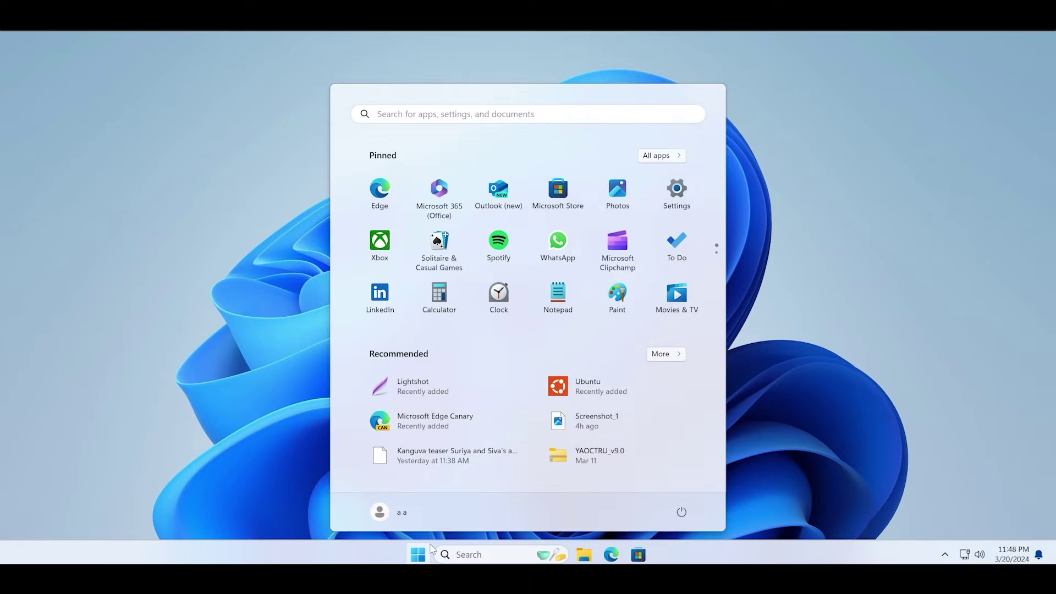
type("%appdata")
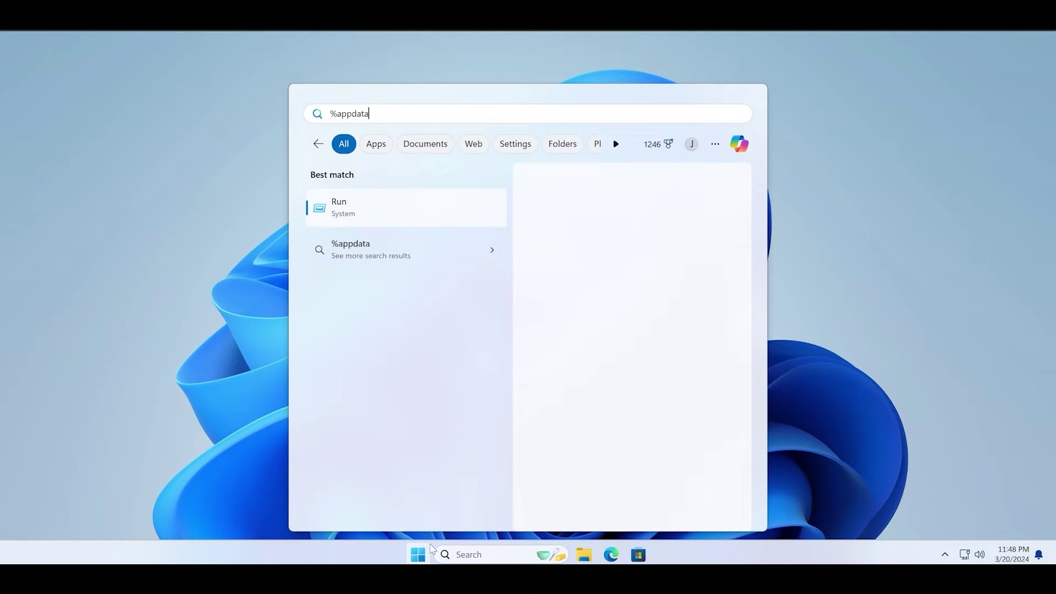
type("%")
type("%")
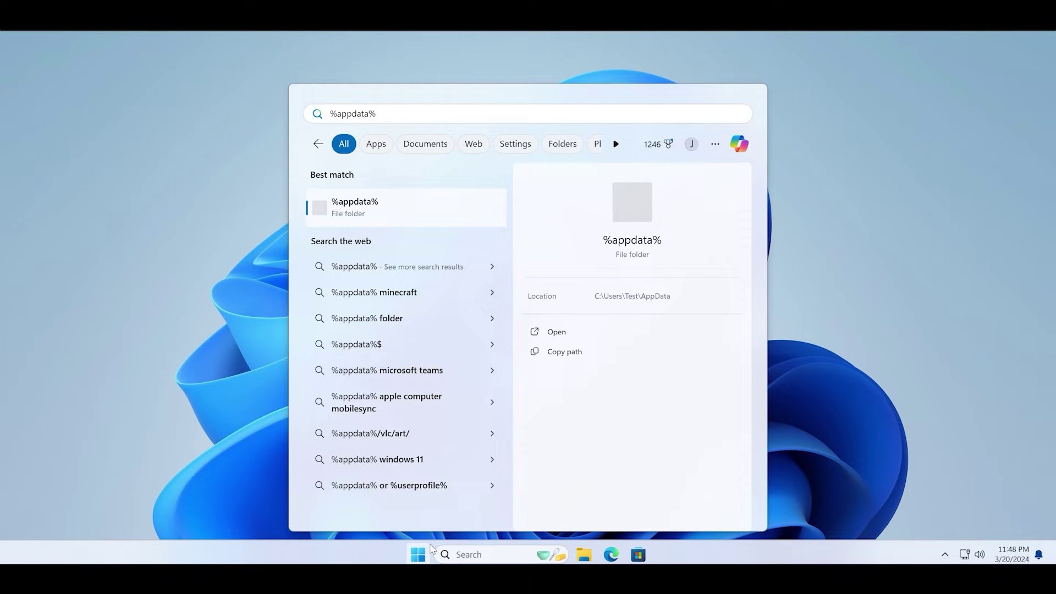
key("Return")
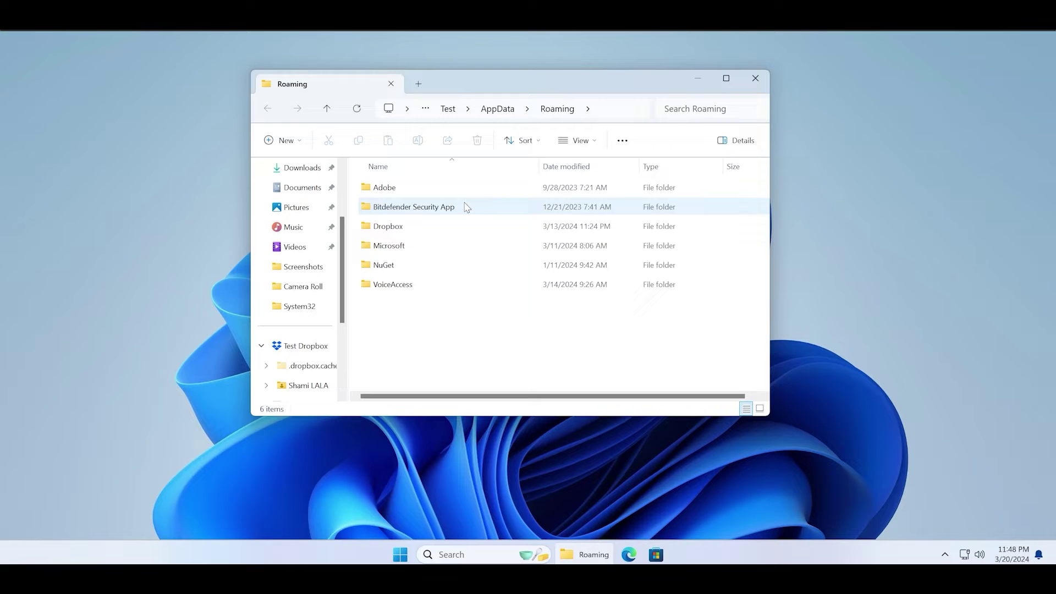
Go to the AppData\Local folder using the breadcrumb
left_click(527, 110)
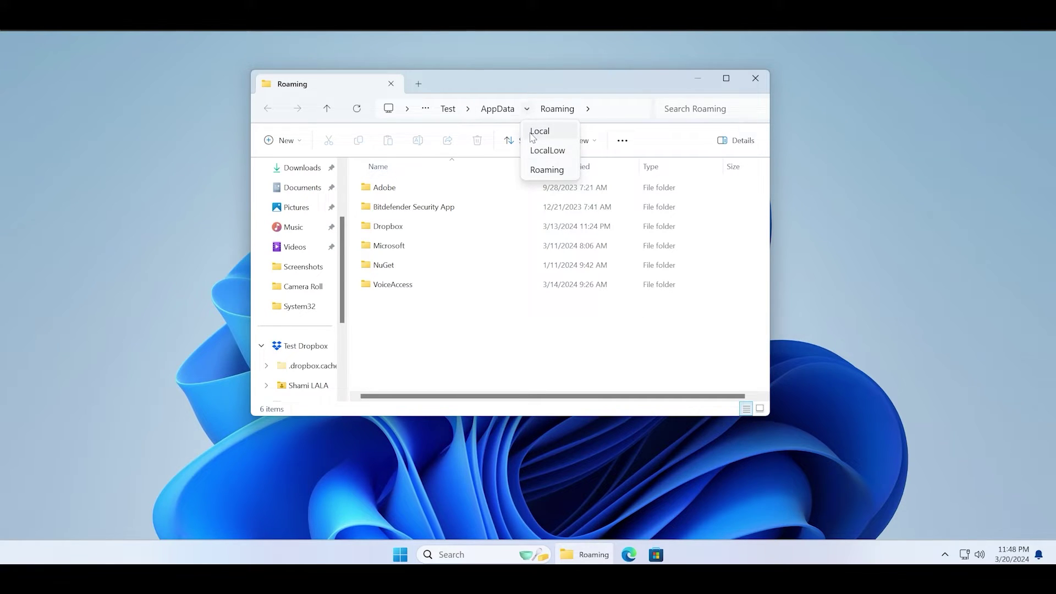
left_click(536, 130)
scroll(477, 299, "down", 4)
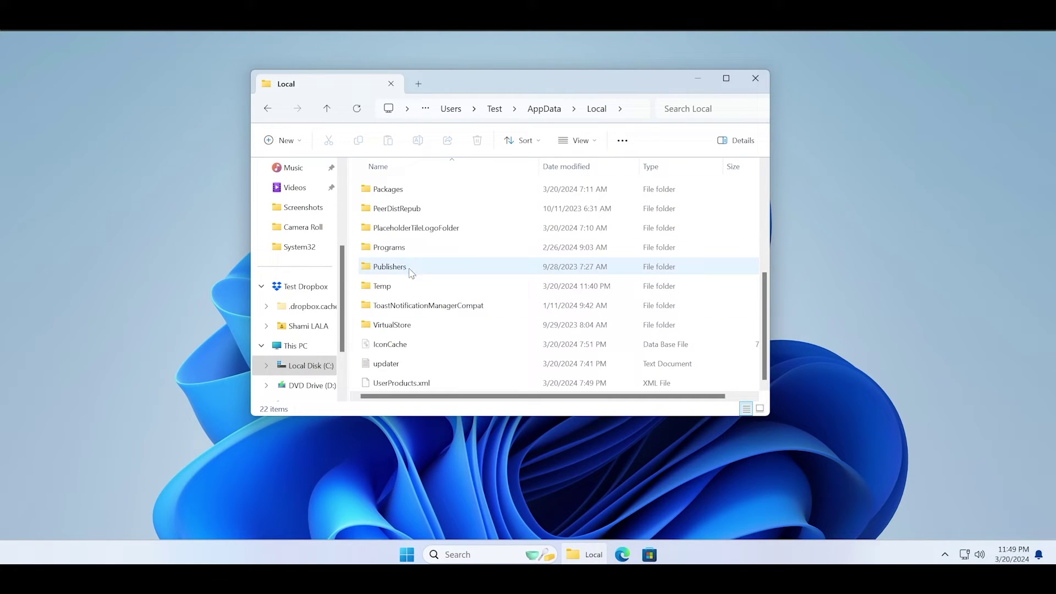
scroll(417, 253, "up", 1)
scroll(465, 369, "down", 1)
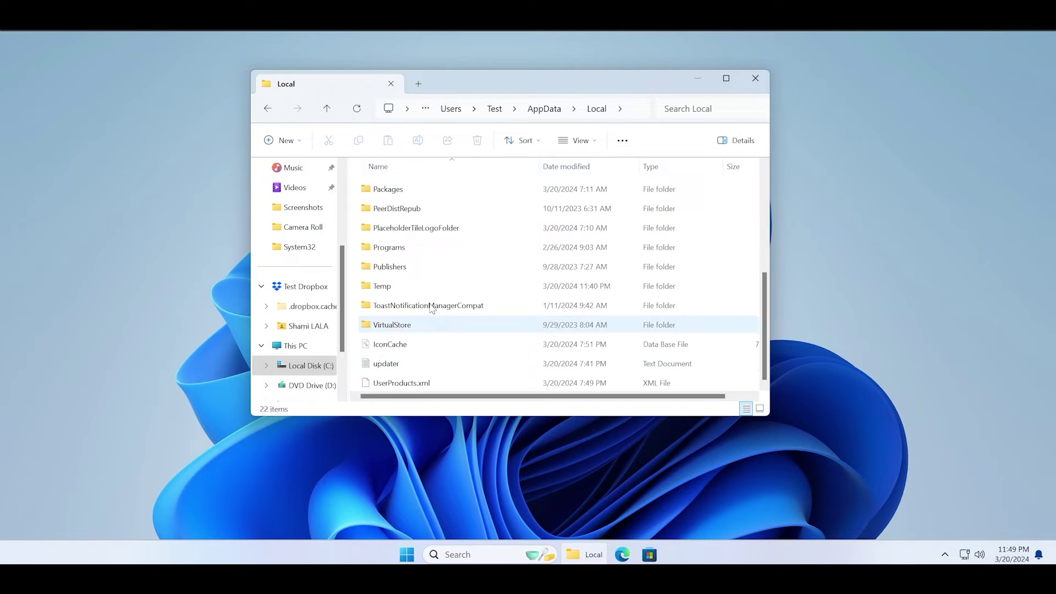
scroll(714, 294, "up", 2)
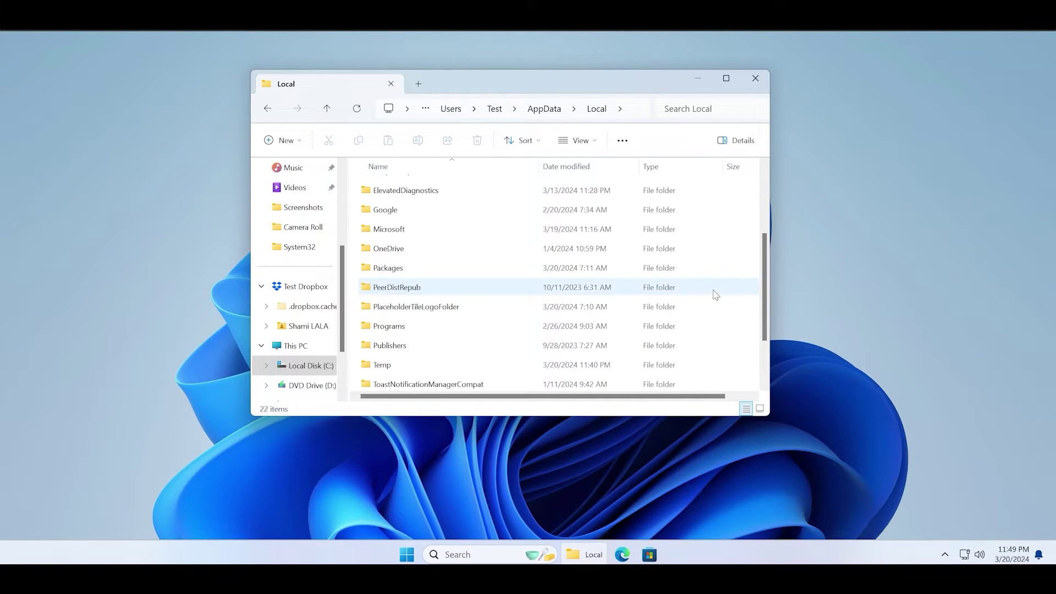
Open Microsoft > Windows > Notifications and select wpndatabase.db-wal
double_click(437, 231)
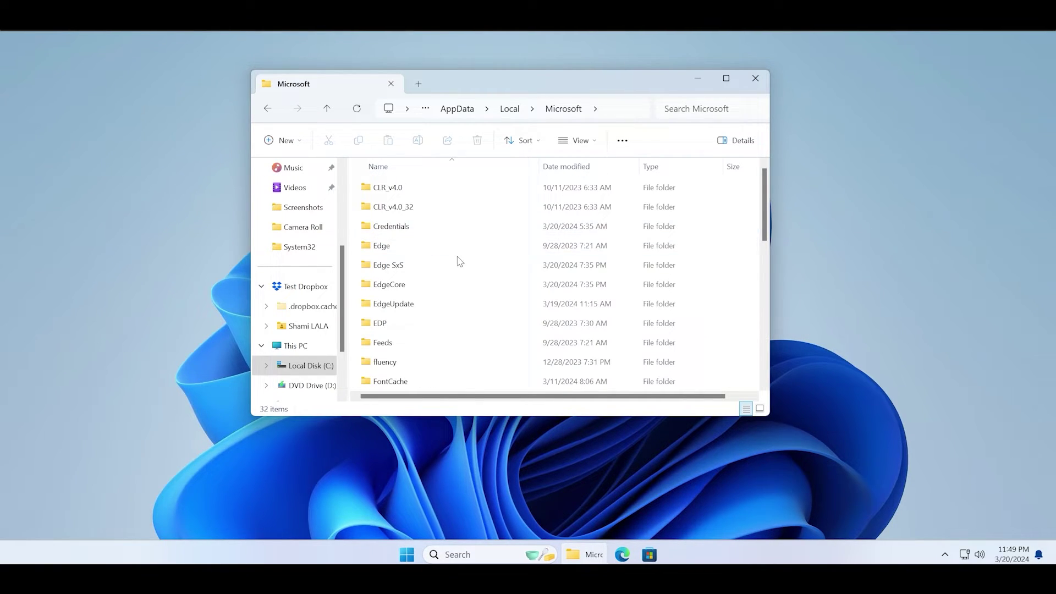
scroll(459, 261, "down", 3)
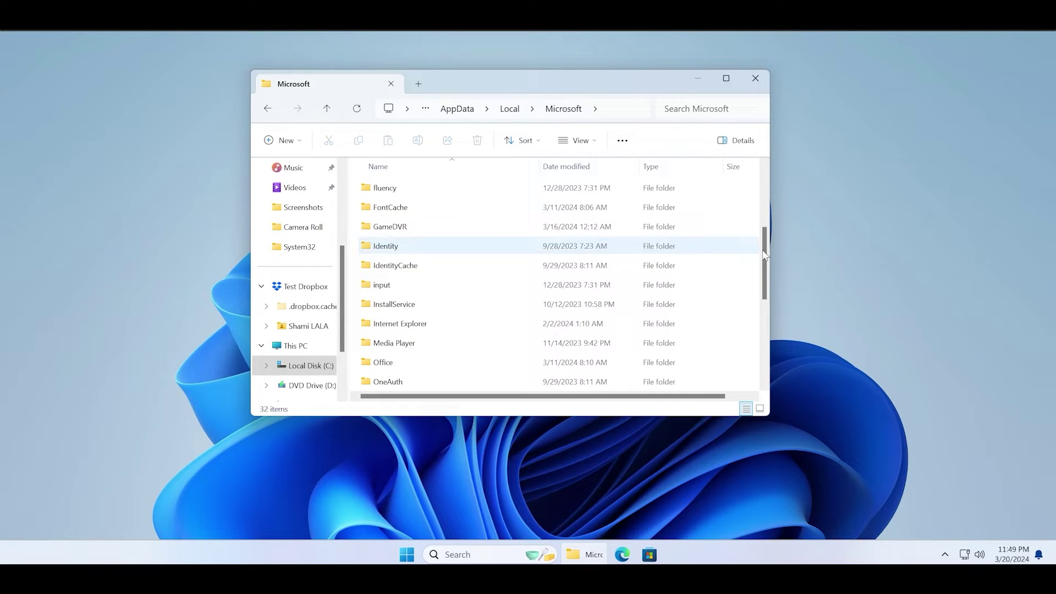
scroll(715, 246, "down", 4)
double_click(431, 343)
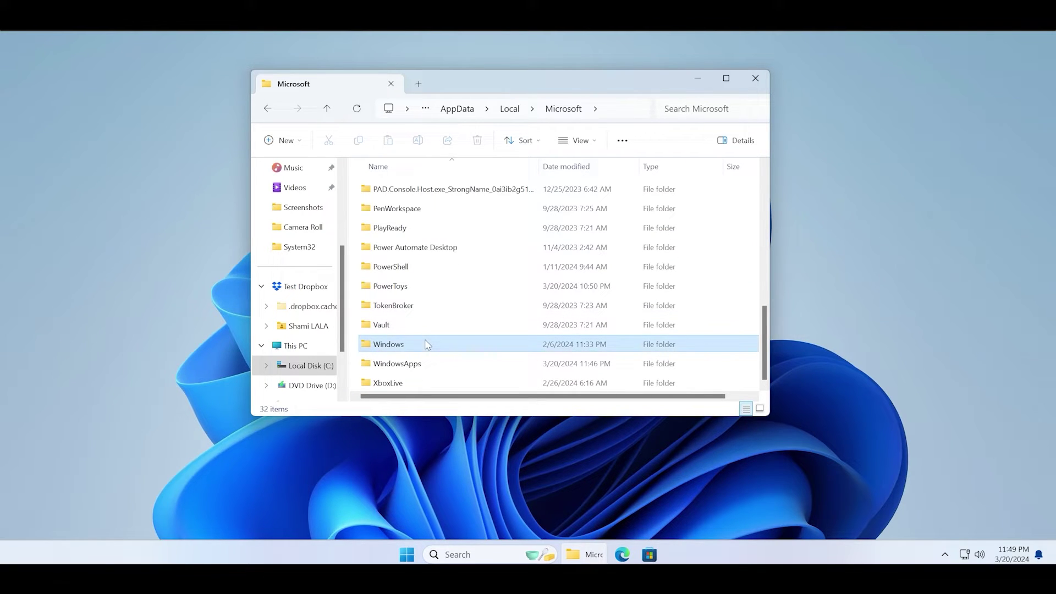
left_click(428, 342)
scroll(428, 344, "down", 2)
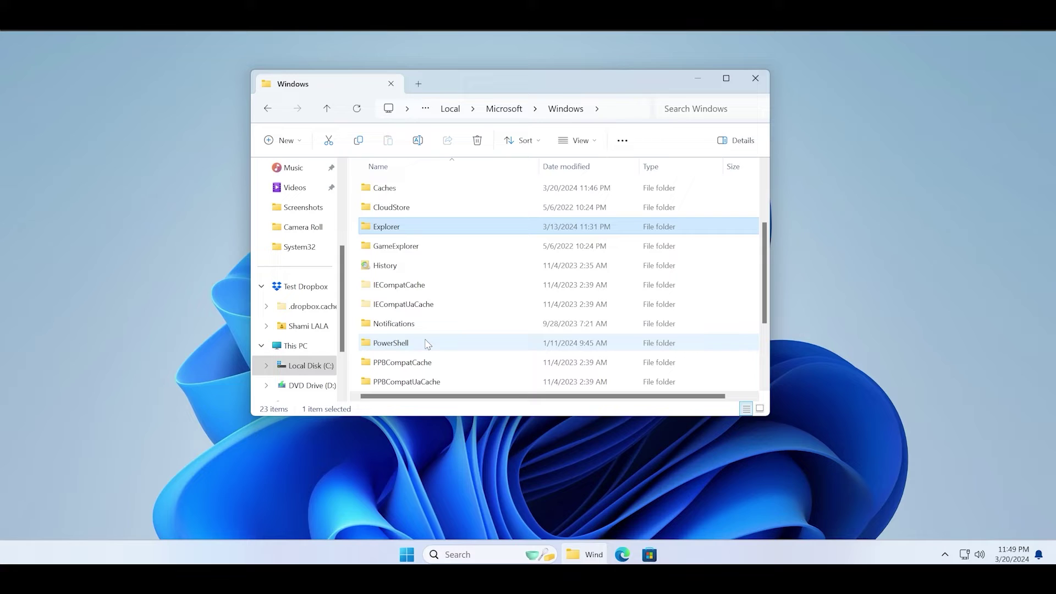
left_click(430, 328)
double_click(429, 328)
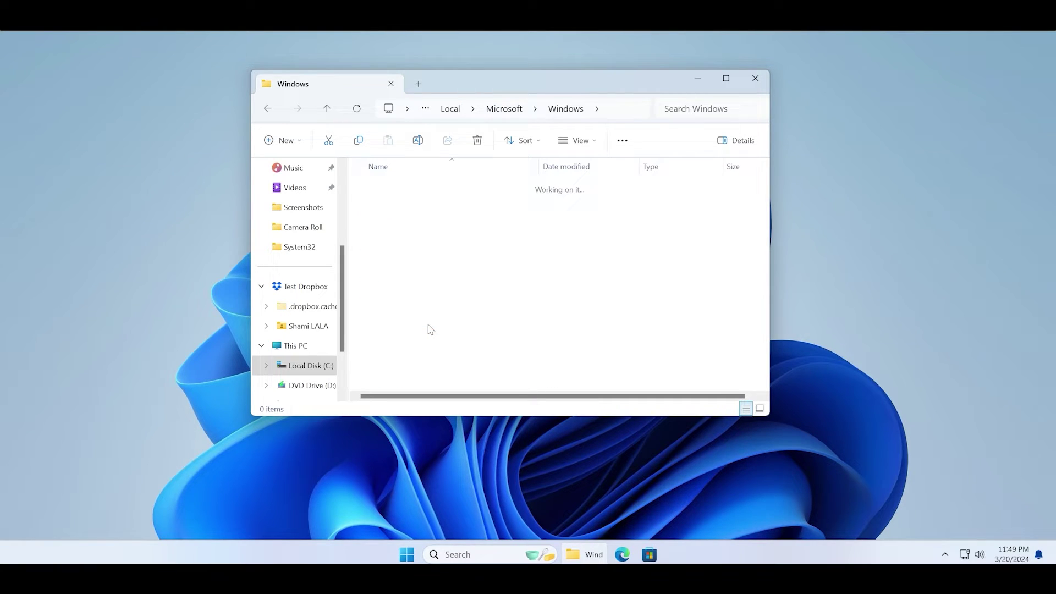
left_click(431, 252)
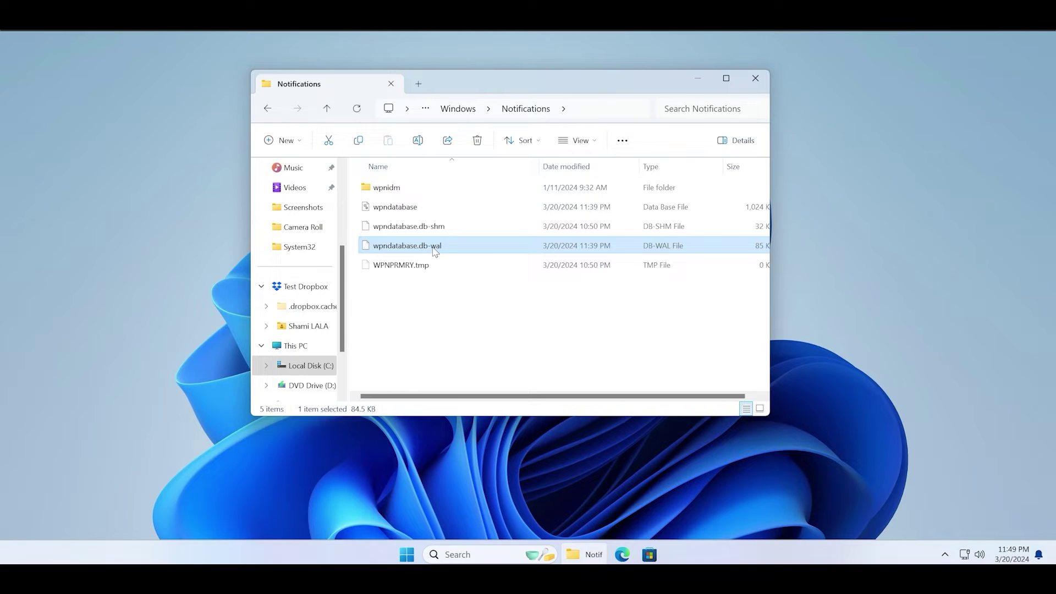
Back up wpndatabase.db-wal by pasting a copy into Downloads in a new tab
key("ctrl+c")
right_click(431, 249)
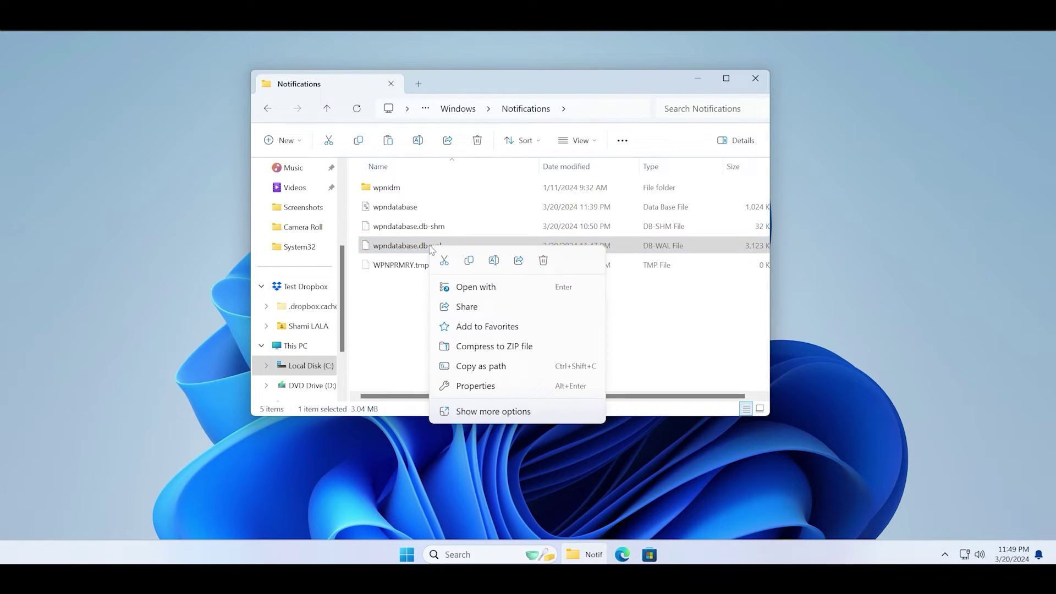
left_click(470, 262)
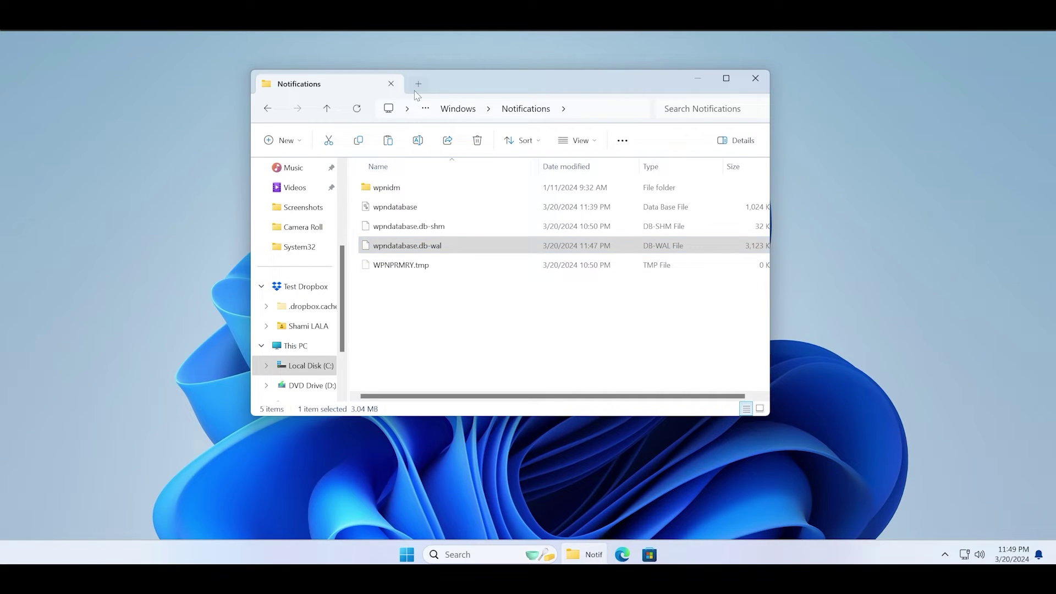
left_click(418, 84)
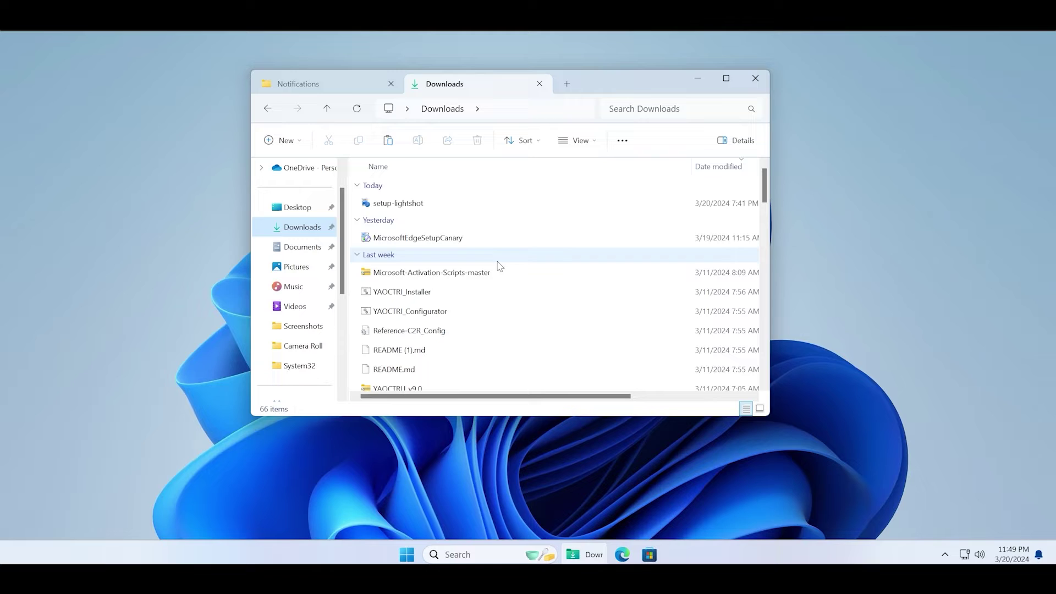
key("ctrl+v")
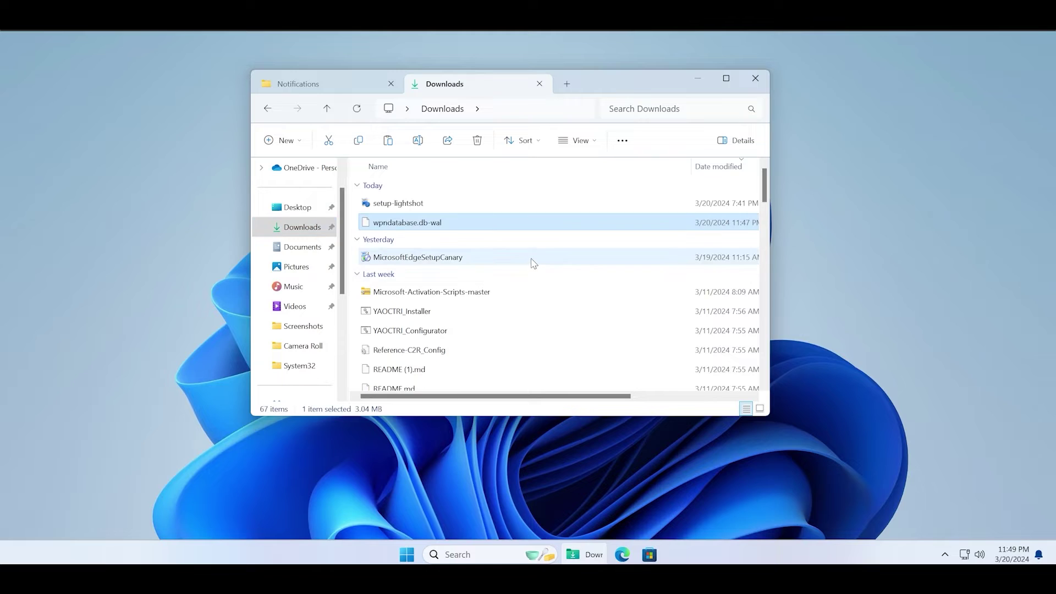
Delete wpndatabase.db-wal from the Notifications folder and close File Explorer
left_click(363, 92)
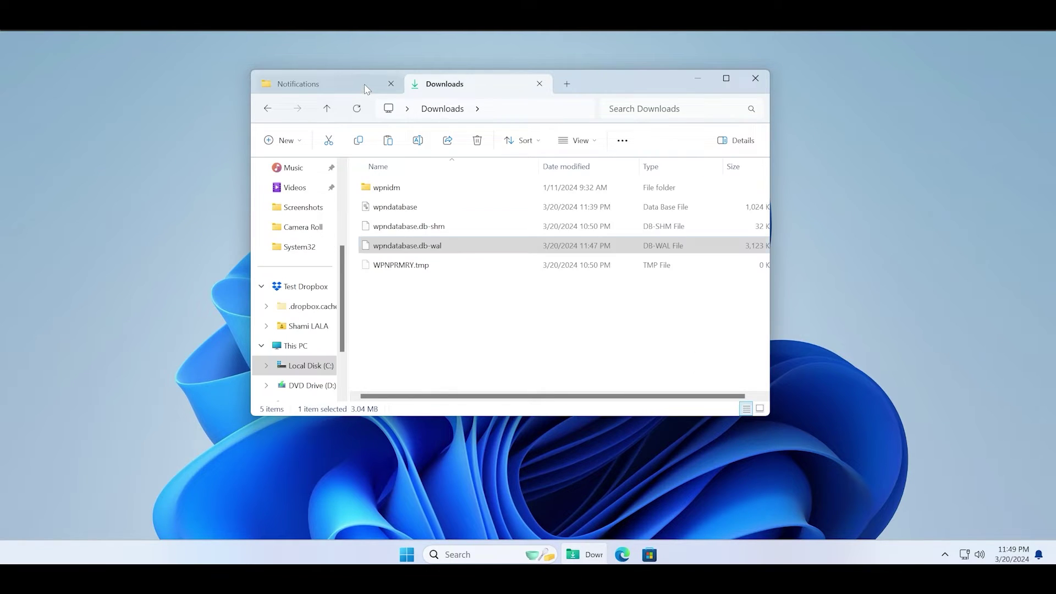
right_click(453, 248)
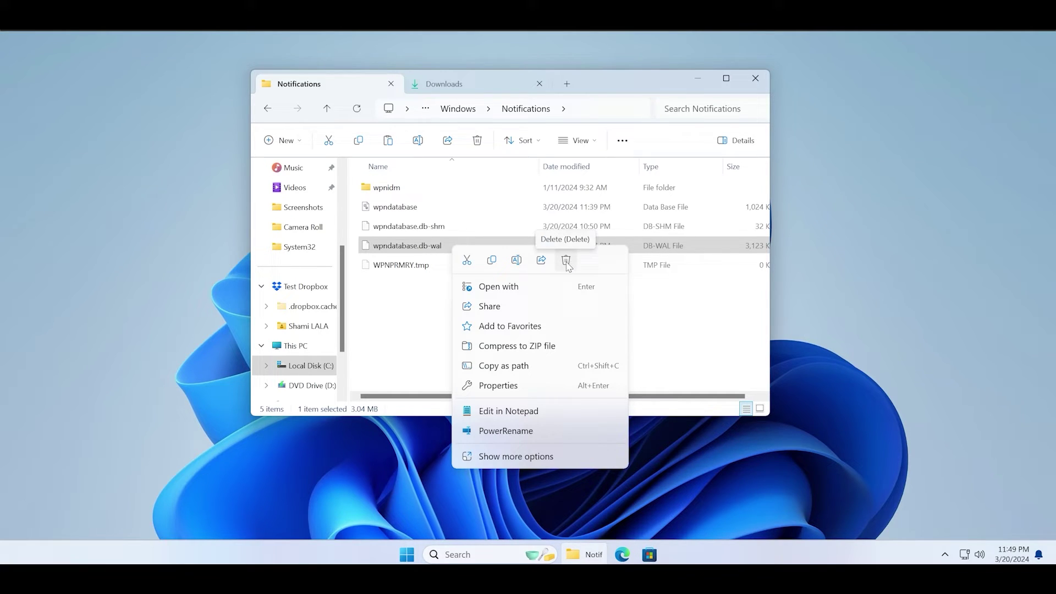
left_click(392, 303)
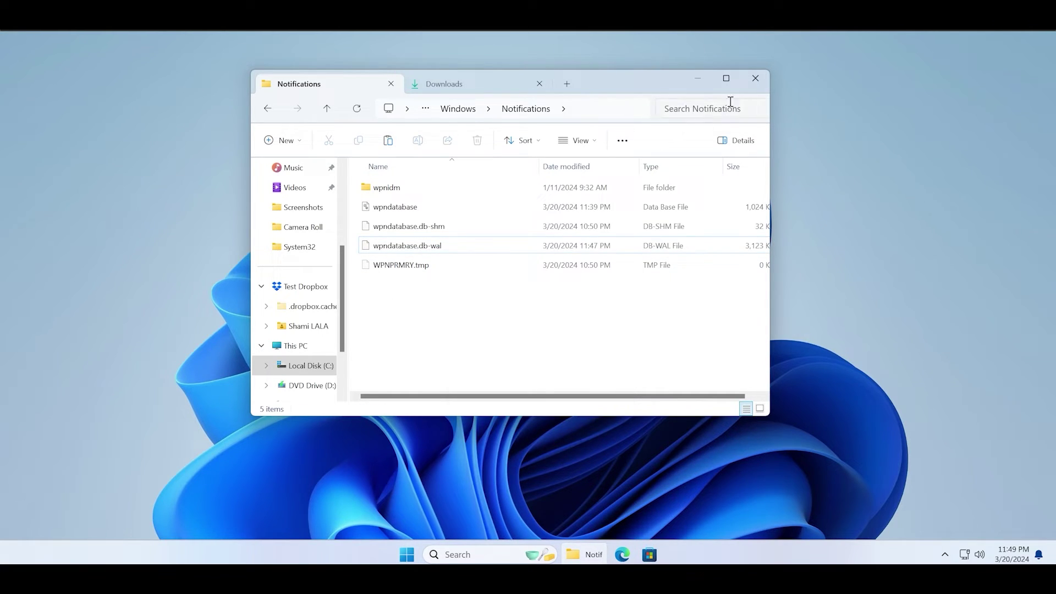
left_click(754, 81)
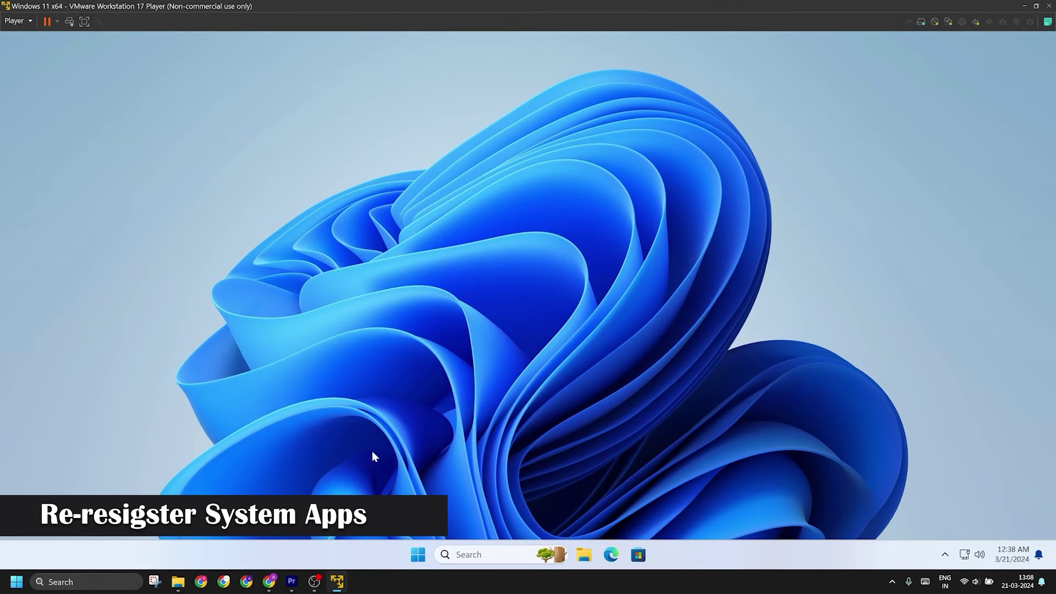
Search for powershell from Start and run Windows PowerShell as Administrator
left_click(419, 555)
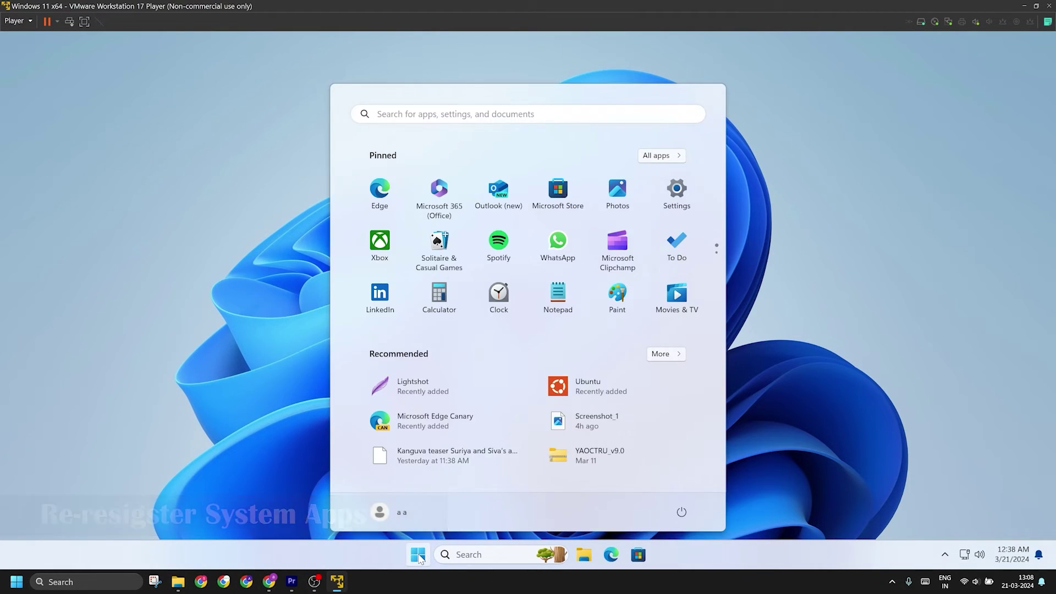
type("powershell")
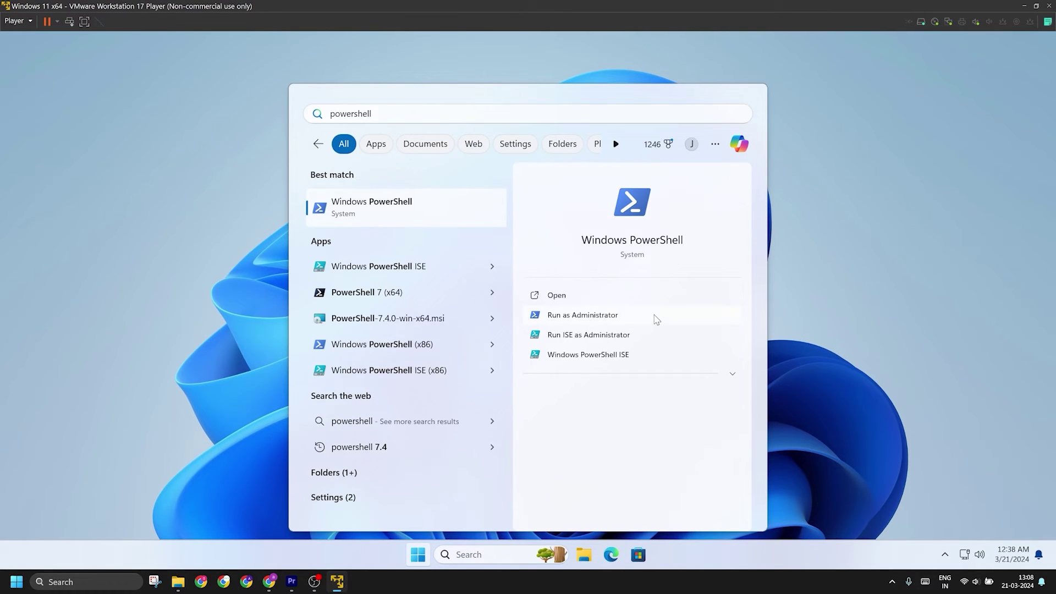
left_click(605, 315)
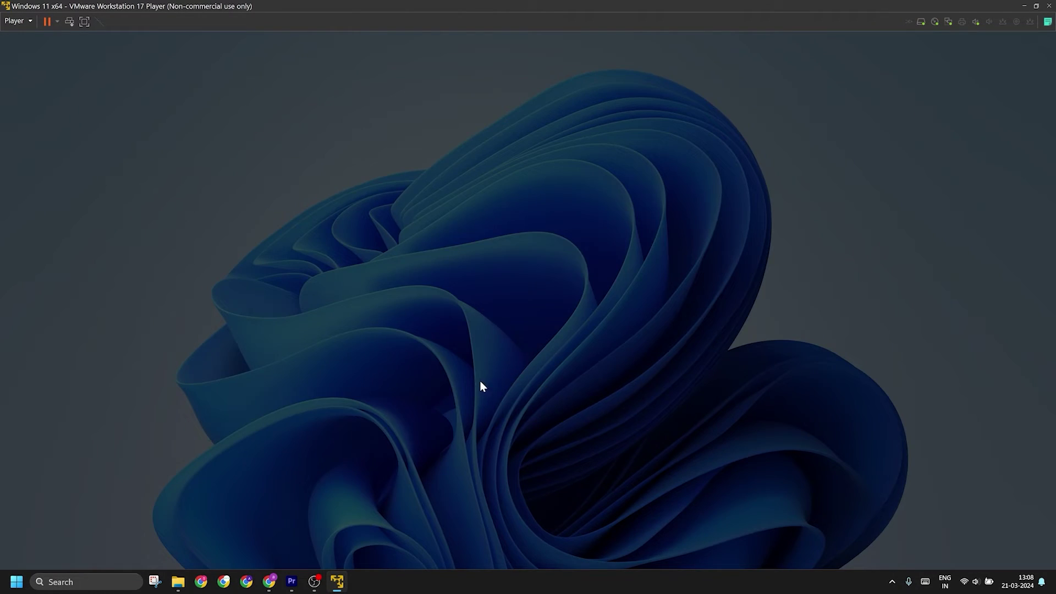
Approve the UAC prompt and paste the Get-AppxPackage -allusers re-register command into the console
left_click(474, 392)
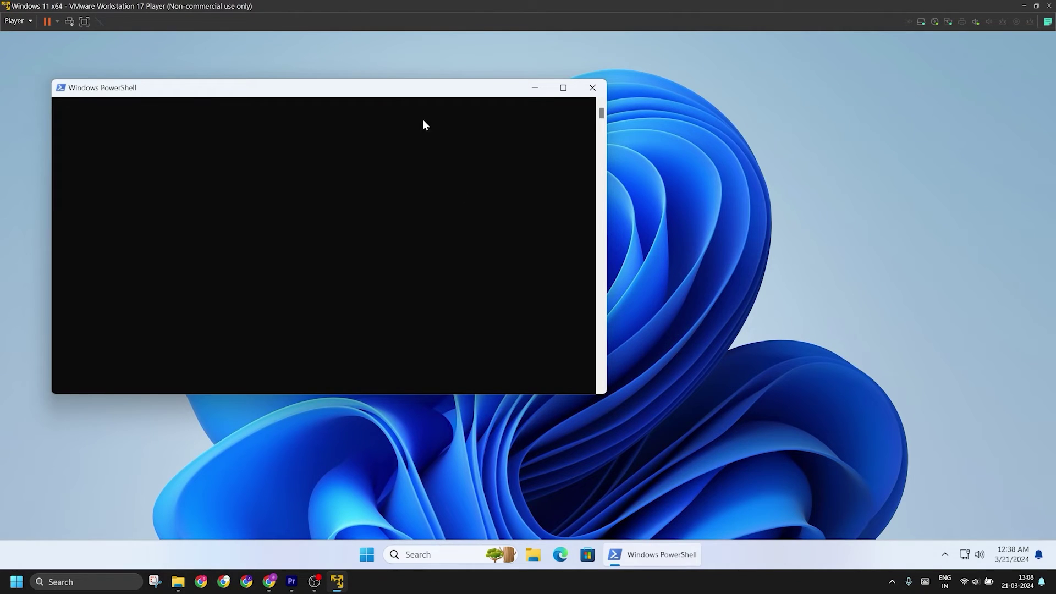
left_click(567, 242)
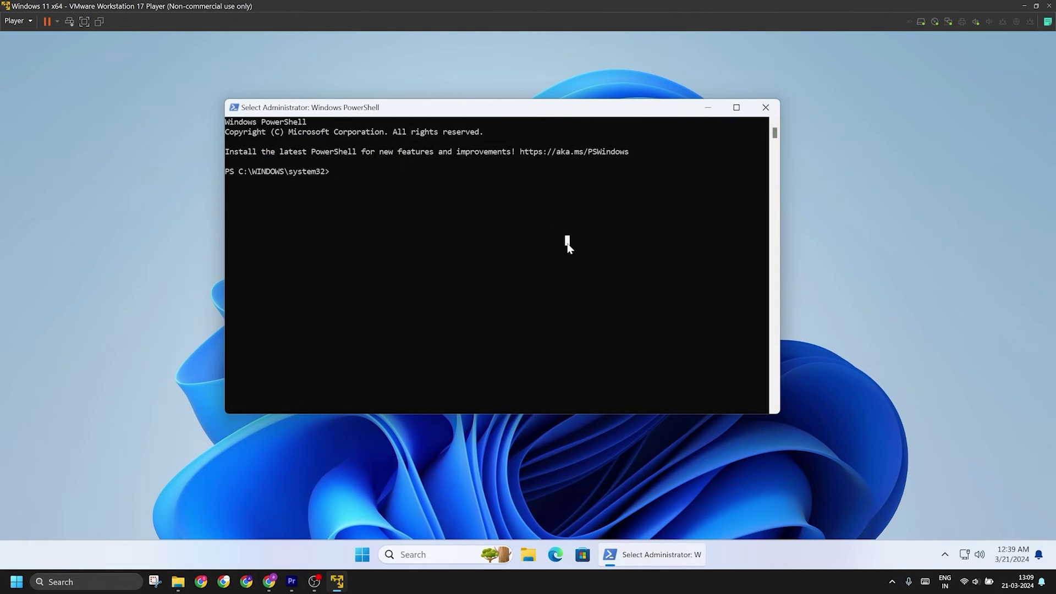
right_click(568, 245)
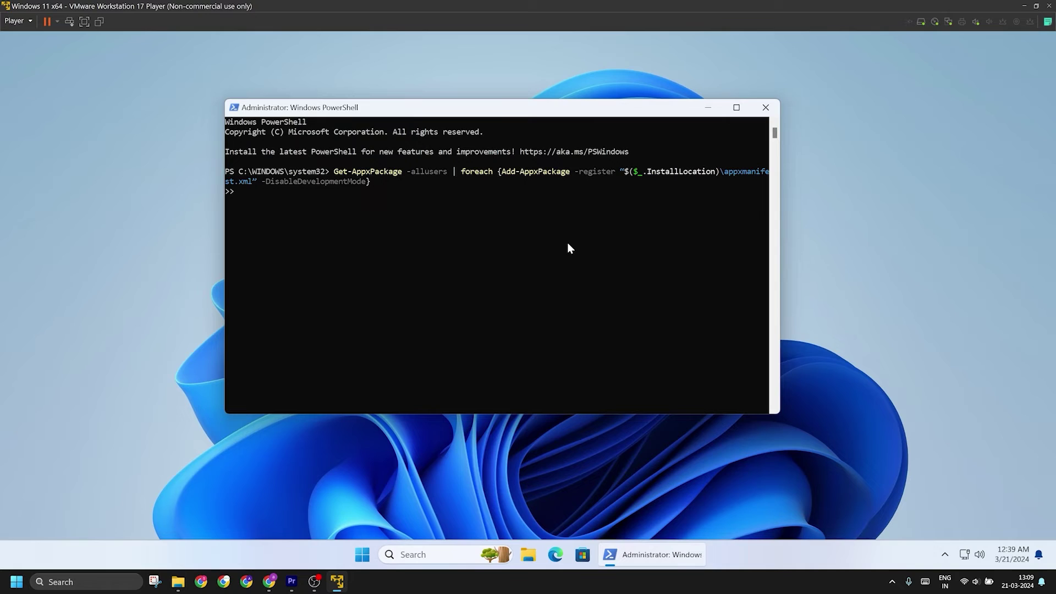